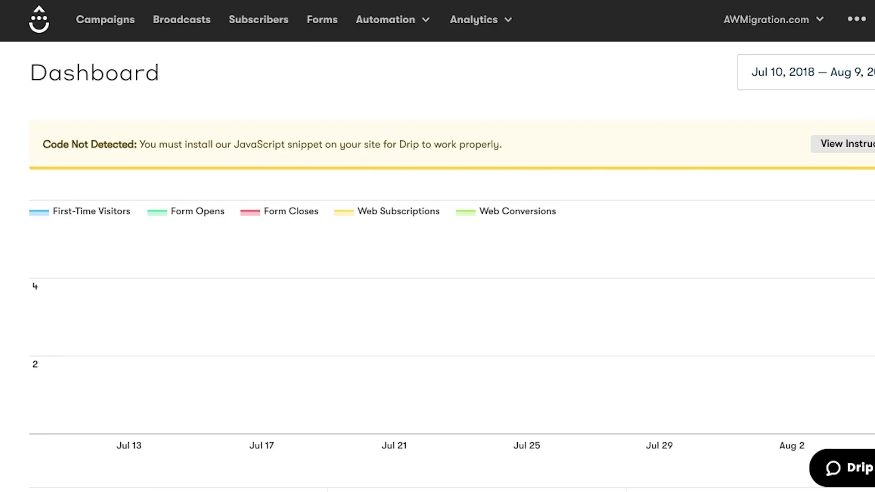
Create a new opt-in form named "My Web Form"
{"action": "left_click", "coordinate": [320, 24]}
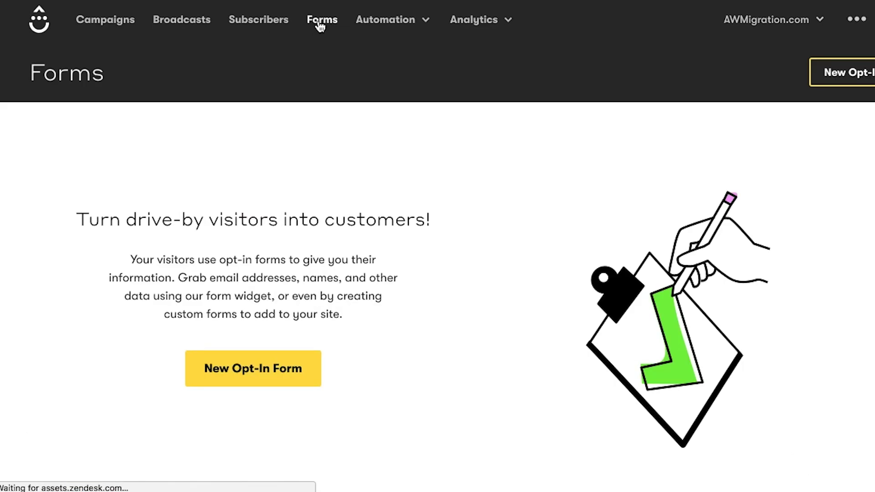
{"action": "left_click", "coordinate": [244, 370]}
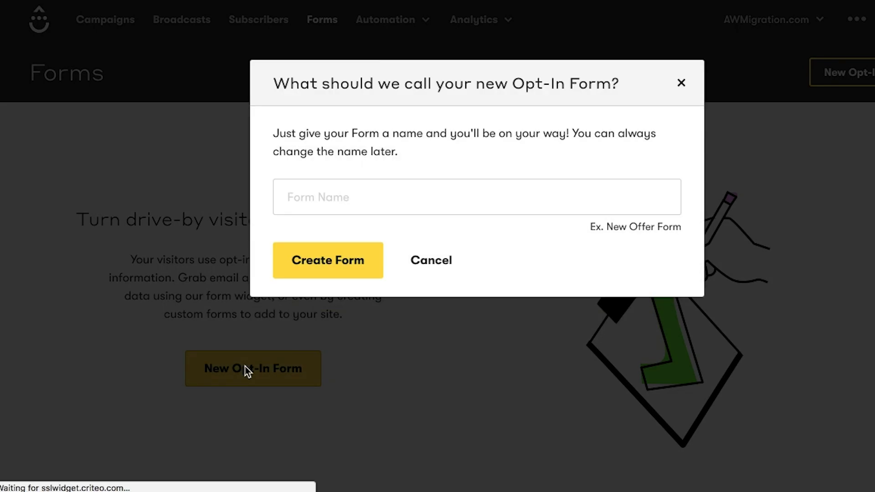
{"action": "left_click", "coordinate": [315, 197]}
{"action": "type", "text": "My W"}
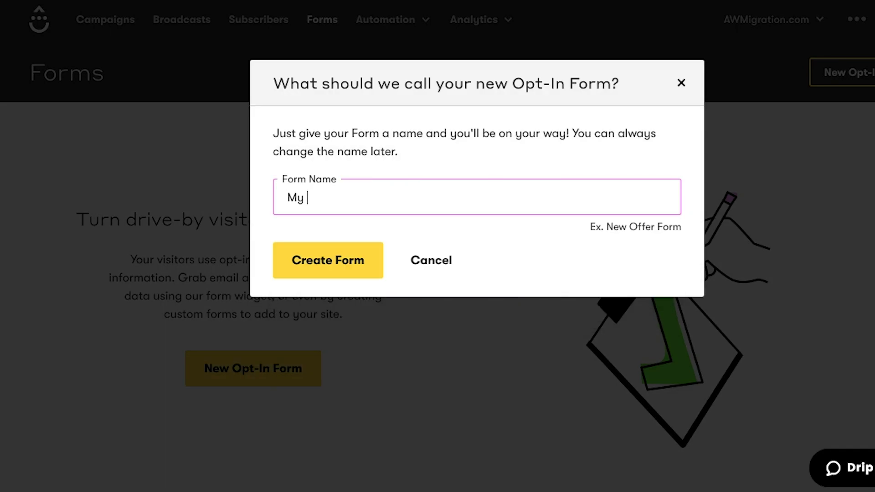
{"action": "type", "text": "ebfo"}
{"action": "left_click", "coordinate": [304, 259]}
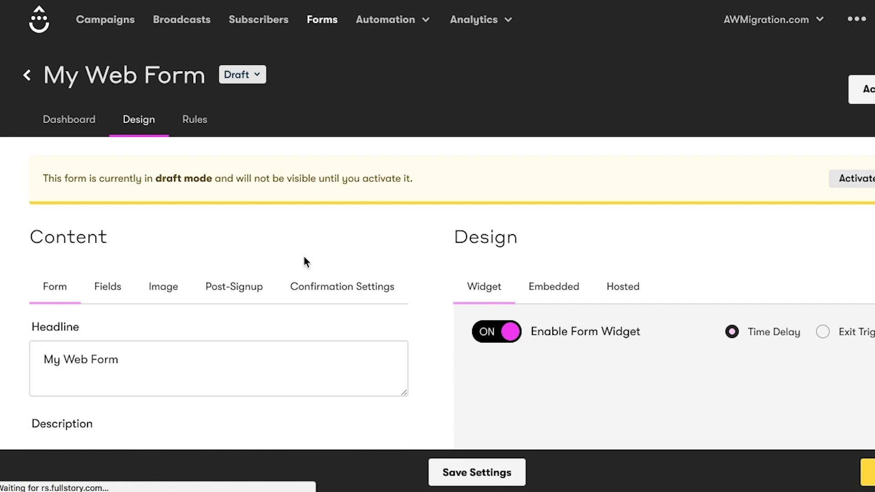
Replace the form's headline with "Join the newsletter"
{"action": "scroll", "coordinate": [303, 256], "scroll_direction": "down", "scroll_amount": 2}
{"action": "left_click", "coordinate": [221, 301]}
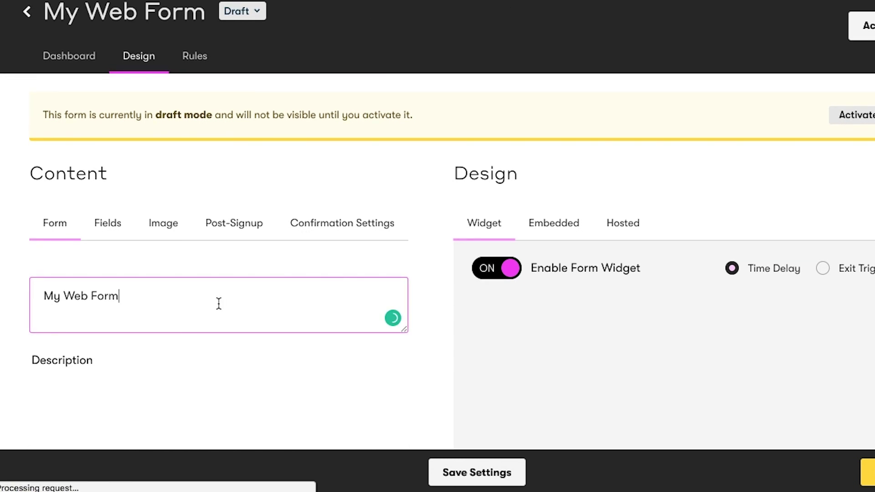
{"action": "triple_click", "coordinate": [219, 303]}
{"action": "type", "text": "Join the newsletter"}
{"action": "scroll", "coordinate": [210, 277], "scroll_direction": "down", "scroll_amount": 5}
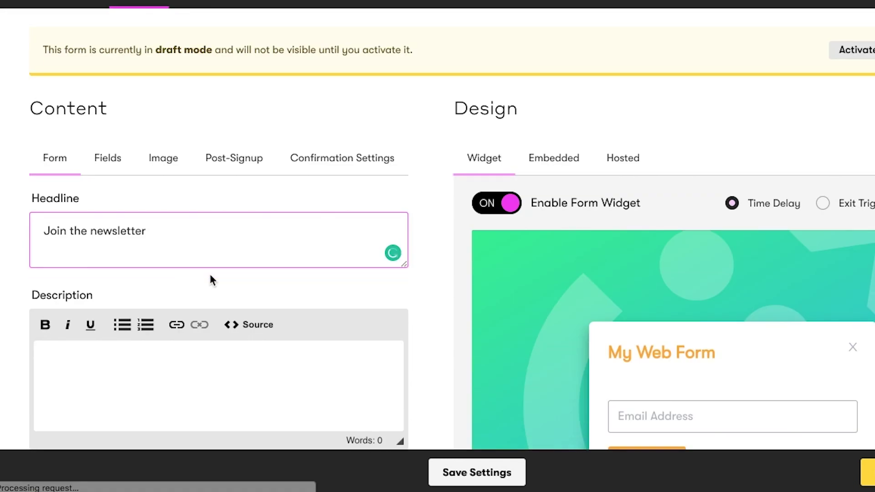
{"action": "scroll", "coordinate": [211, 274], "scroll_direction": "down", "scroll_amount": 3}
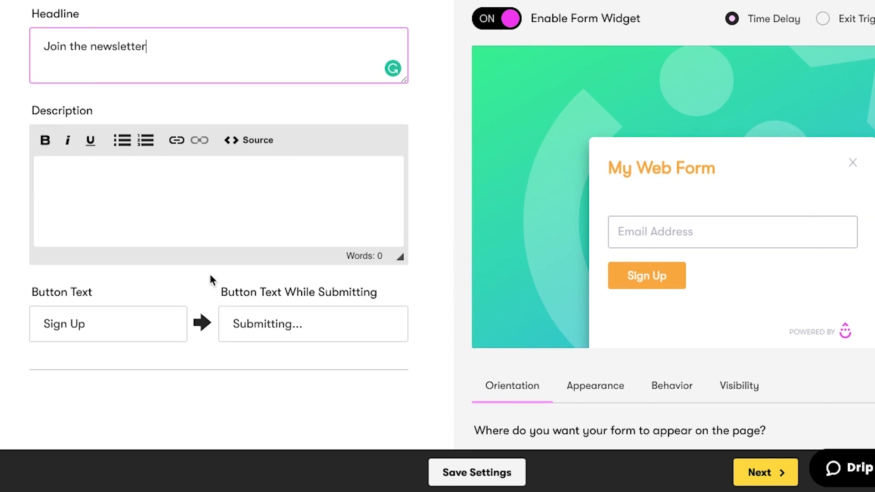
Add an optional field to the form with the identifier "name" and the label "Name"
{"action": "scroll", "coordinate": [208, 271], "scroll_direction": "up", "scroll_amount": 5}
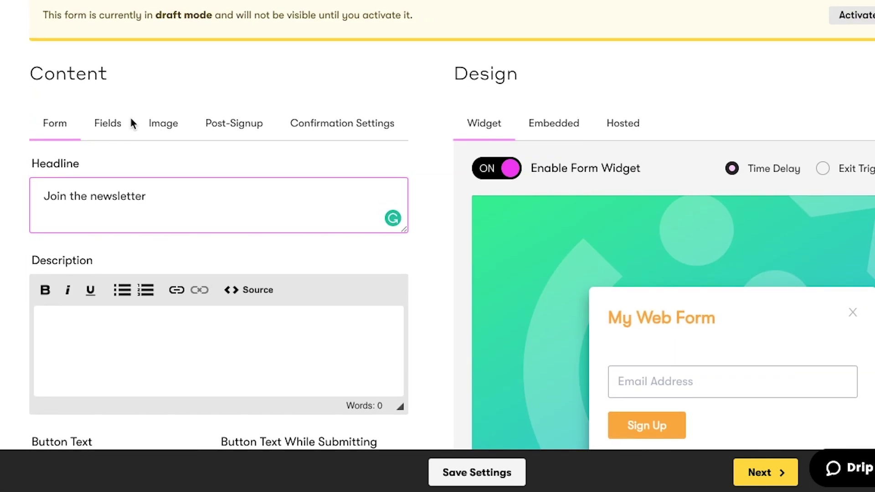
{"action": "left_click", "coordinate": [111, 125]}
{"action": "scroll", "coordinate": [111, 128], "scroll_direction": "down", "scroll_amount": 3}
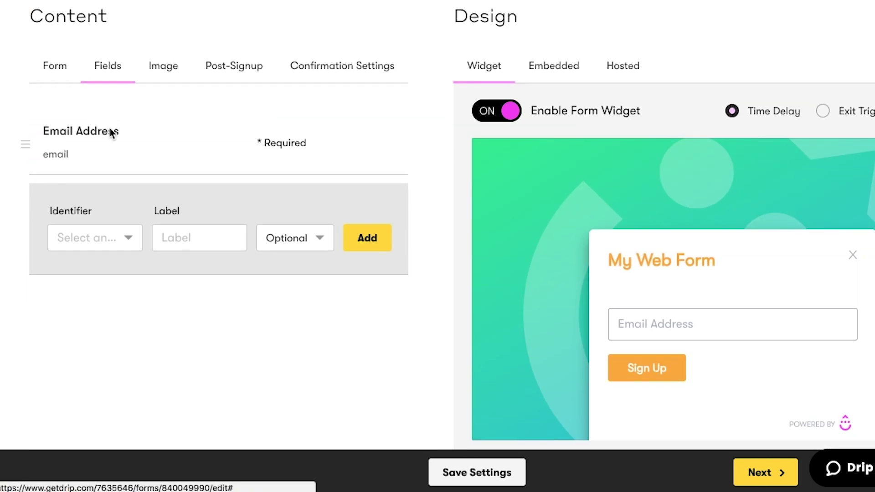
{"action": "left_click", "coordinate": [112, 238]}
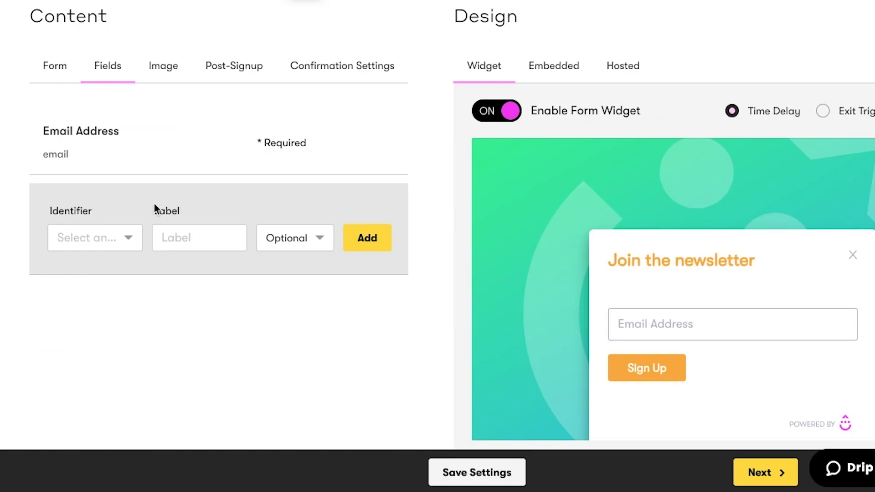
{"action": "left_click", "coordinate": [107, 237]}
{"action": "type", "text": "Name"}
{"action": "left_click", "coordinate": [99, 255]}
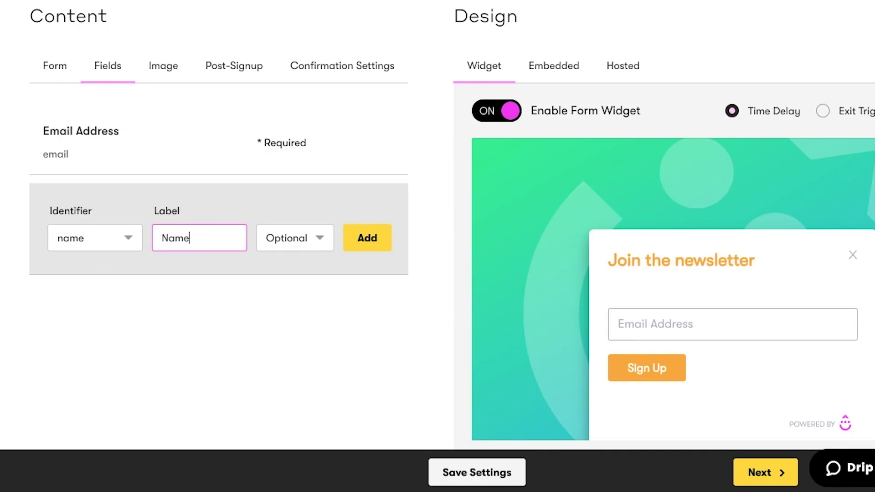
{"action": "left_click", "coordinate": [355, 236]}
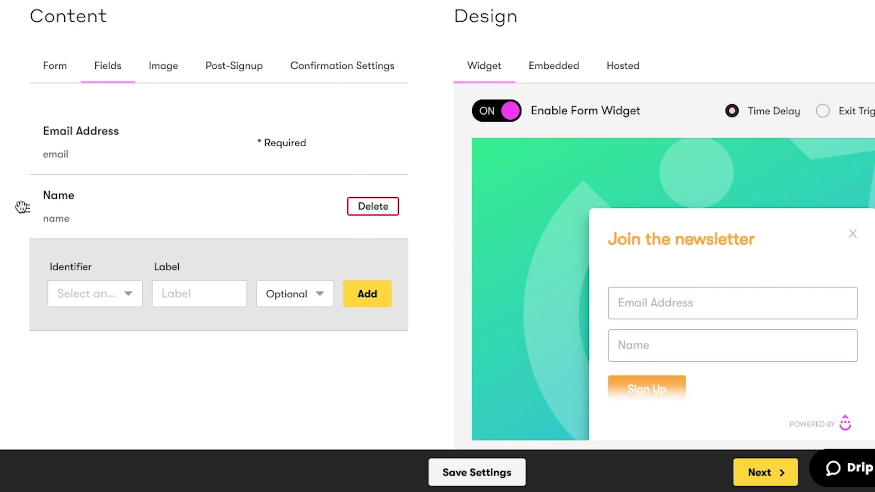
Move the Name field above Email Address, save the form settings and return to the forms list
{"action": "left_click_drag", "start_coordinate": [19, 205], "coordinate": [37, 134]}
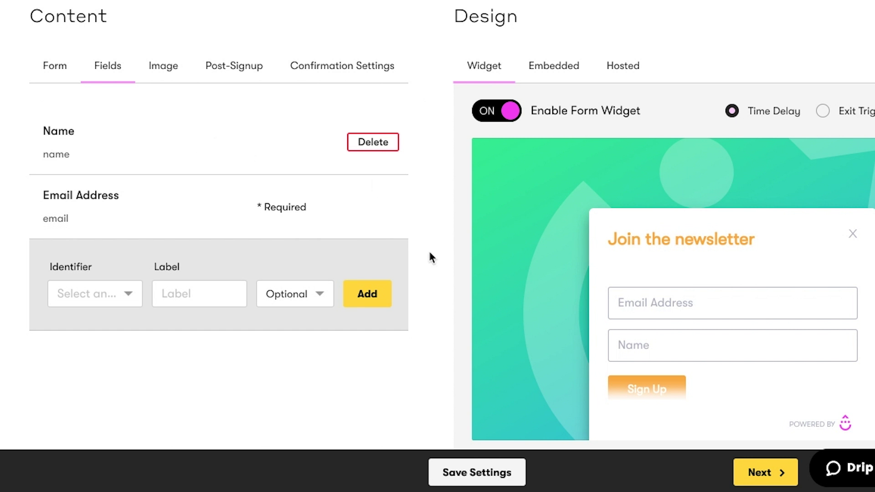
{"action": "left_click", "coordinate": [452, 475]}
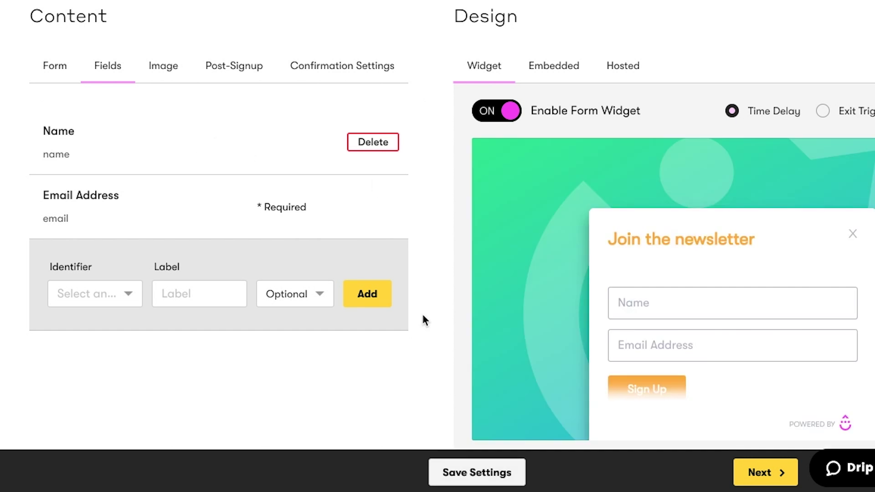
{"action": "scroll", "coordinate": [438, 371], "scroll_direction": "up", "scroll_amount": 3}
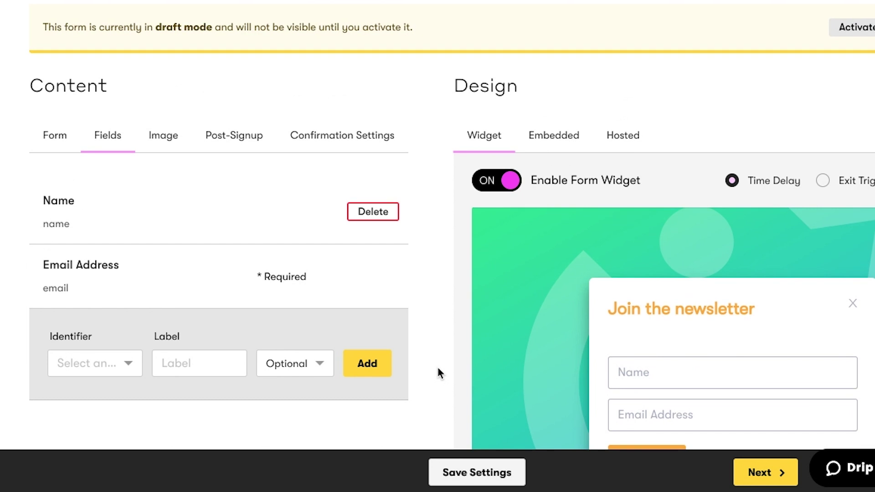
{"action": "scroll", "coordinate": [439, 373], "scroll_direction": "up", "scroll_amount": 2}
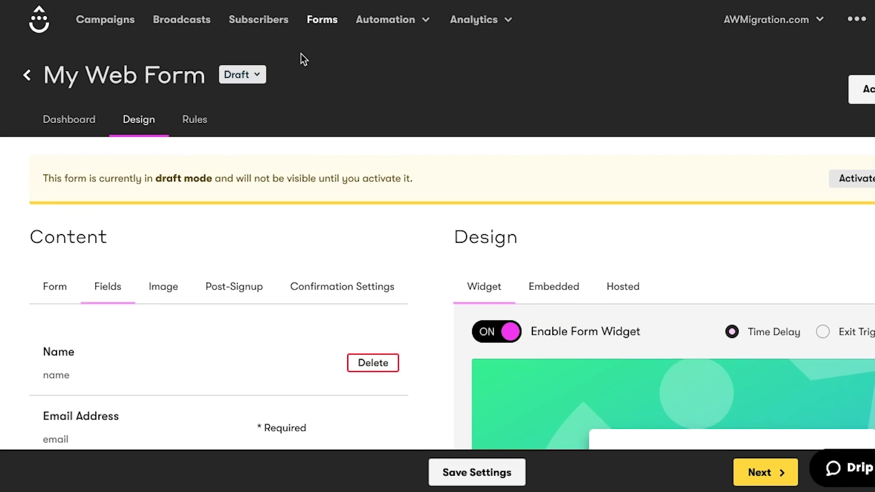
{"action": "left_click", "coordinate": [314, 23]}
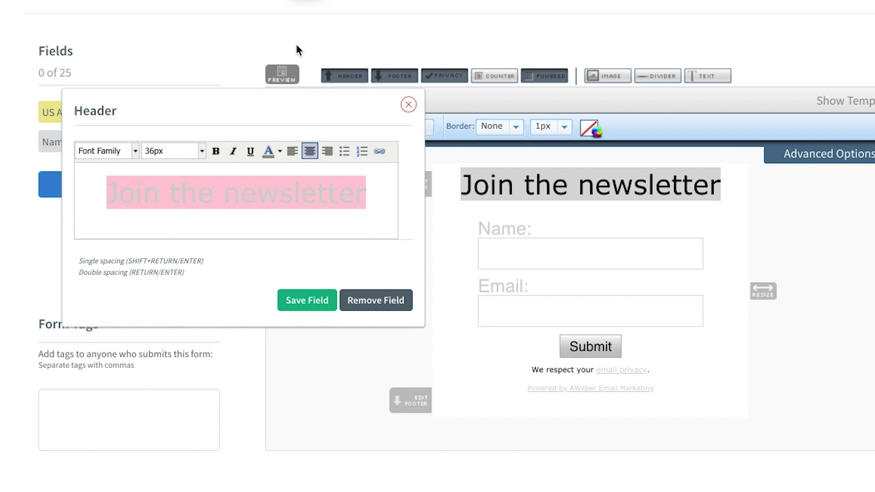
Switch to AWeber and open the draft Welcome Series campaign to examine its name, trigger and messages
{"action": "scroll", "coordinate": [283, 48], "scroll_direction": "up", "scroll_amount": 3}
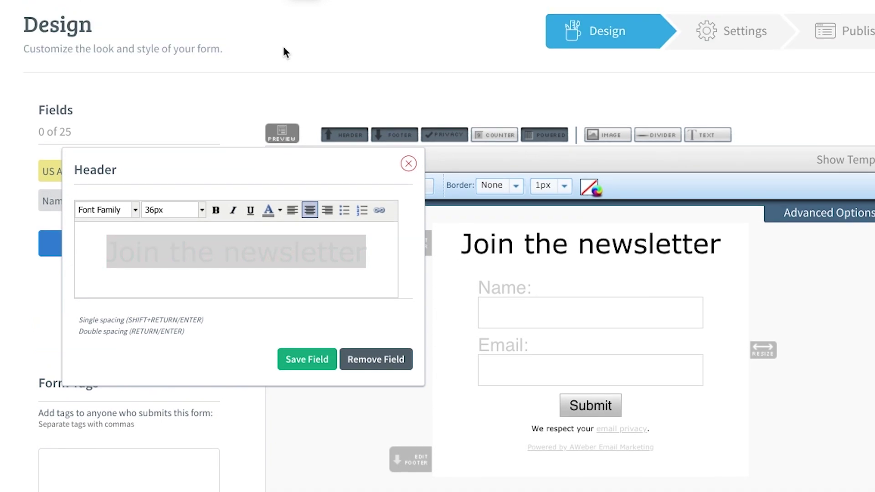
{"action": "mouse_move", "coordinate": [302, 29]}
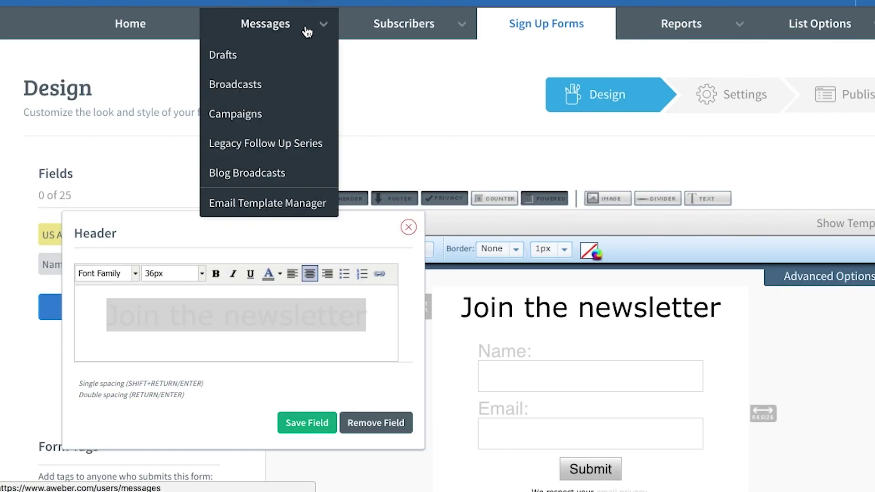
{"action": "left_click", "coordinate": [258, 115]}
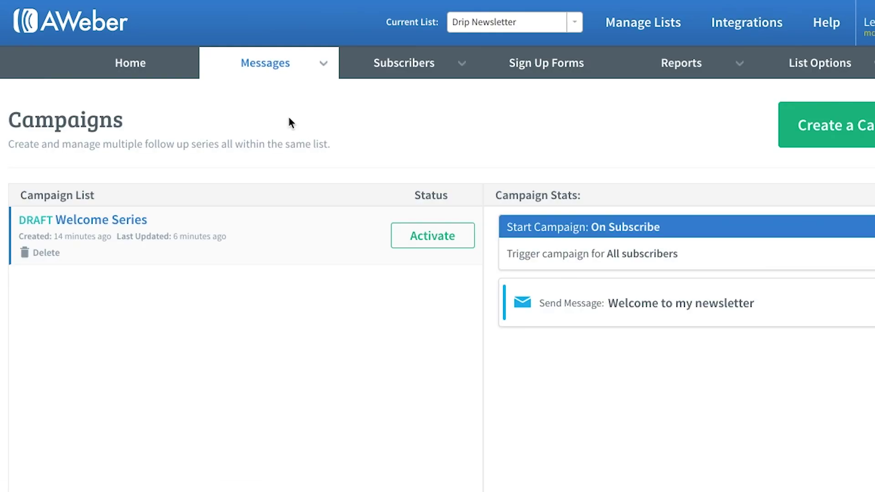
{"action": "scroll", "coordinate": [287, 168], "scroll_direction": "down", "scroll_amount": 1}
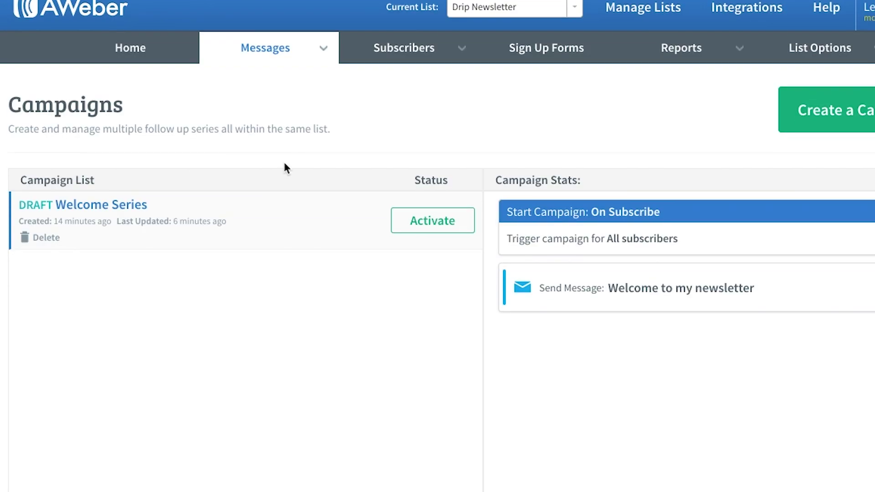
{"action": "left_click", "coordinate": [100, 210]}
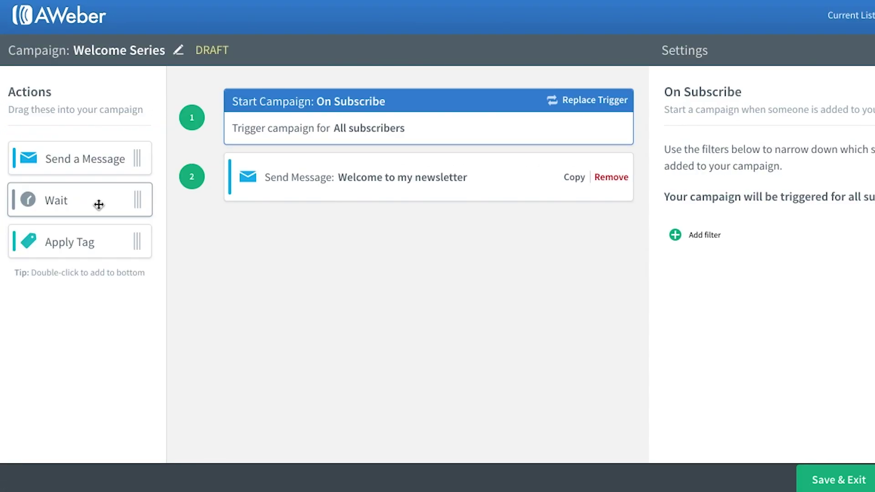
{"action": "double_click", "coordinate": [151, 53]}
{"action": "left_click", "coordinate": [178, 51]}
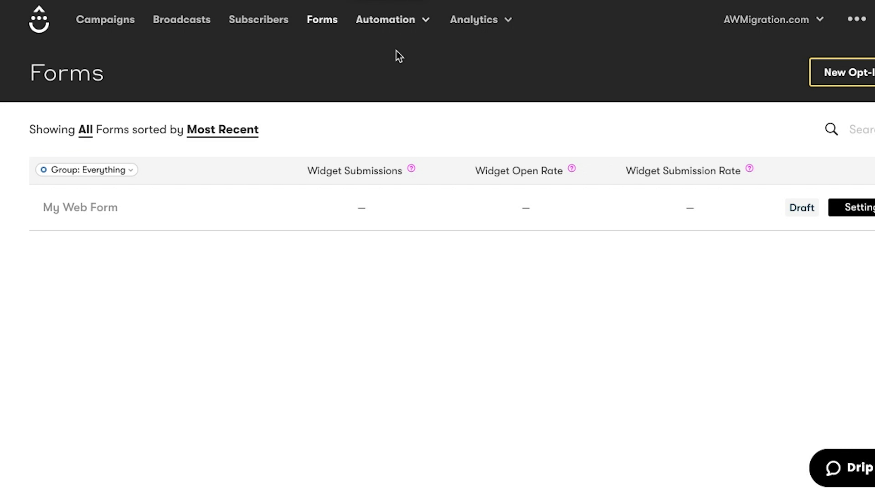
Switch back to Drip and create a new automation workflow named "Welcome Series"
{"action": "left_click", "coordinate": [400, 21]}
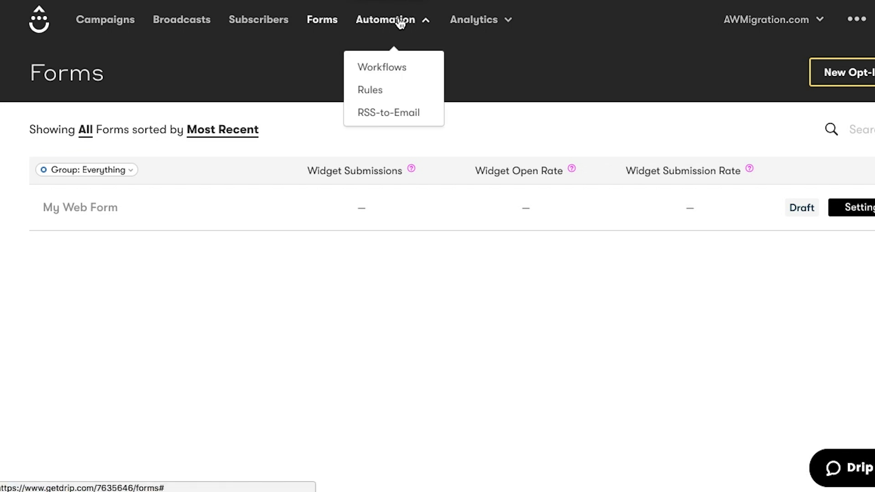
{"action": "left_click", "coordinate": [387, 69]}
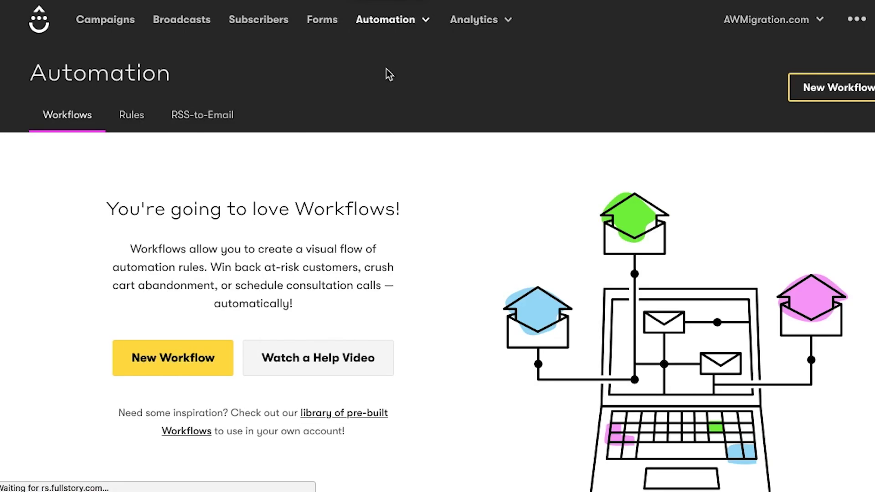
{"action": "left_click", "coordinate": [190, 356]}
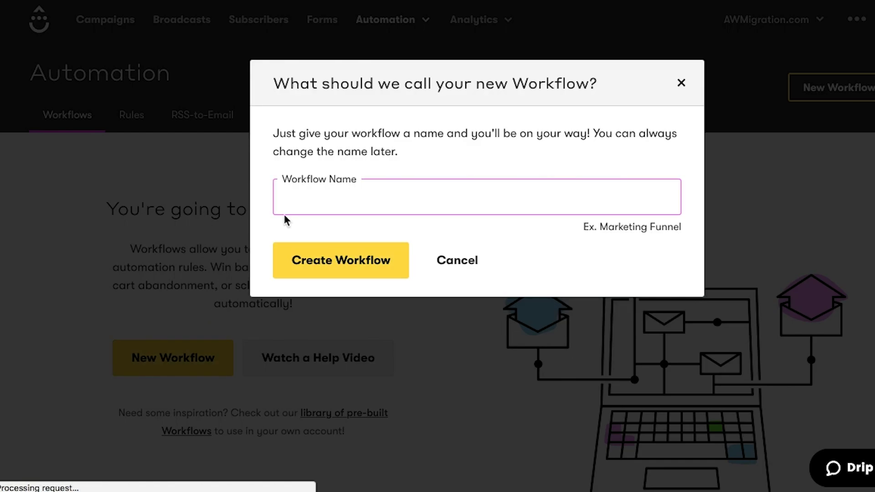
{"action": "type", "text": "Welcome Series"}
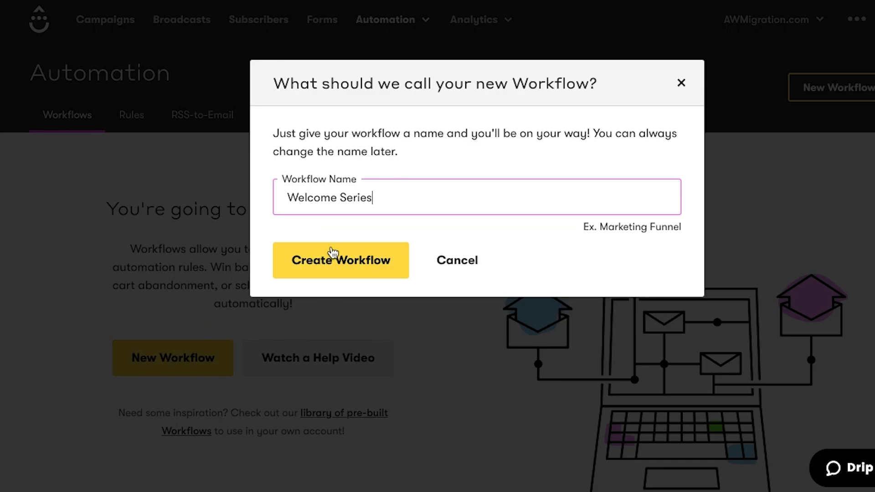
{"action": "left_click", "coordinate": [331, 259]}
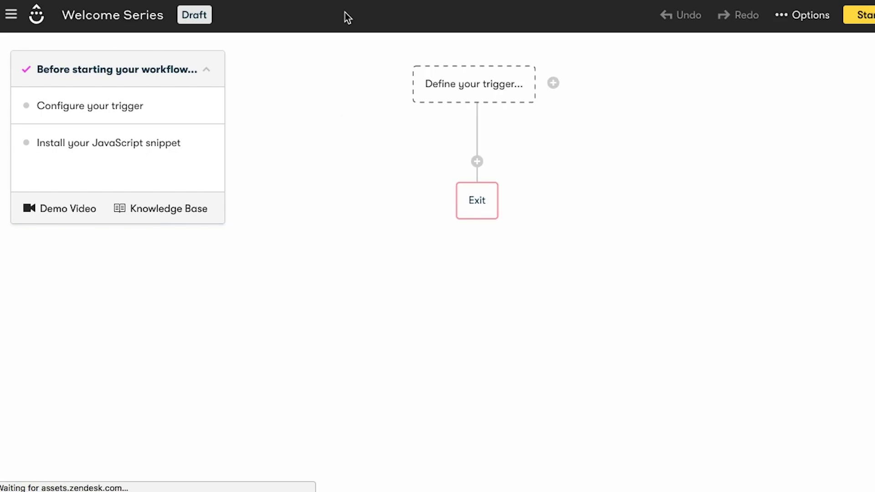
Set the workflow's trigger to the Drip event "Submitted a form" for My Web Form
{"action": "left_click", "coordinate": [442, 86]}
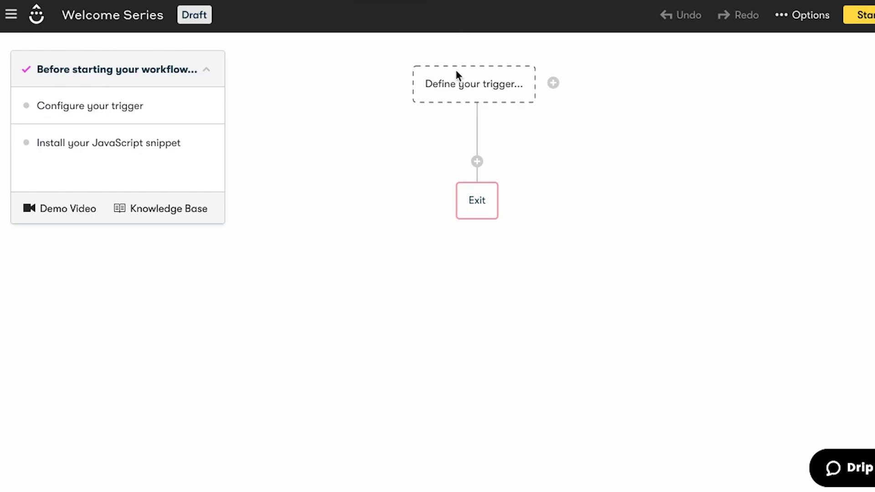
{"action": "left_click", "coordinate": [451, 87]}
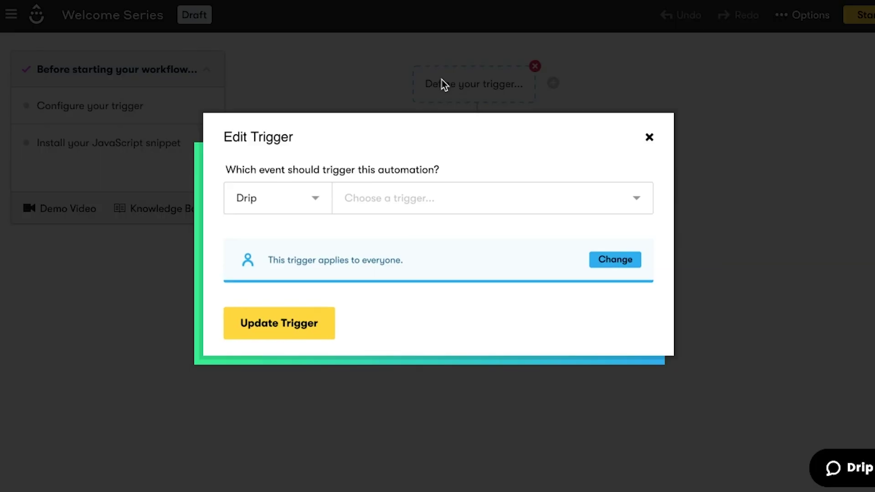
{"action": "left_click", "coordinate": [415, 152]}
{"action": "type", "text": "sub"}
{"action": "left_click", "coordinate": [415, 196]}
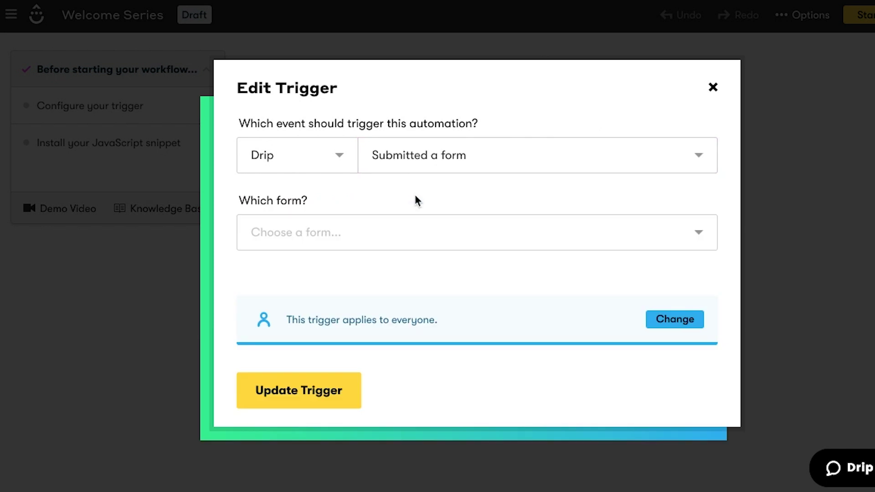
{"action": "left_click", "coordinate": [390, 238]}
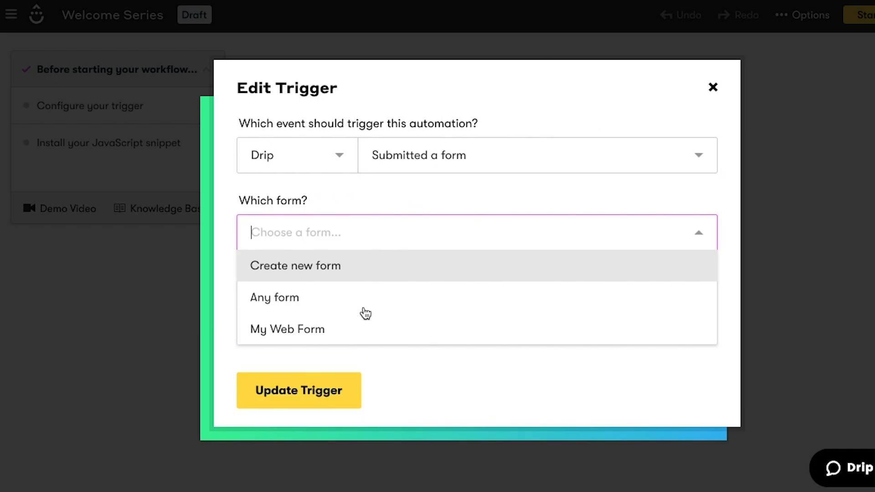
{"action": "left_click", "coordinate": [359, 326]}
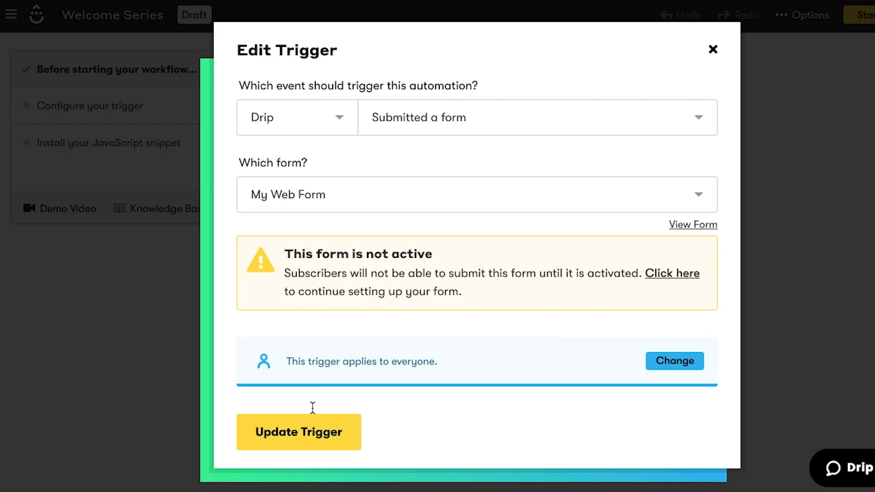
{"action": "left_click", "coordinate": [309, 427]}
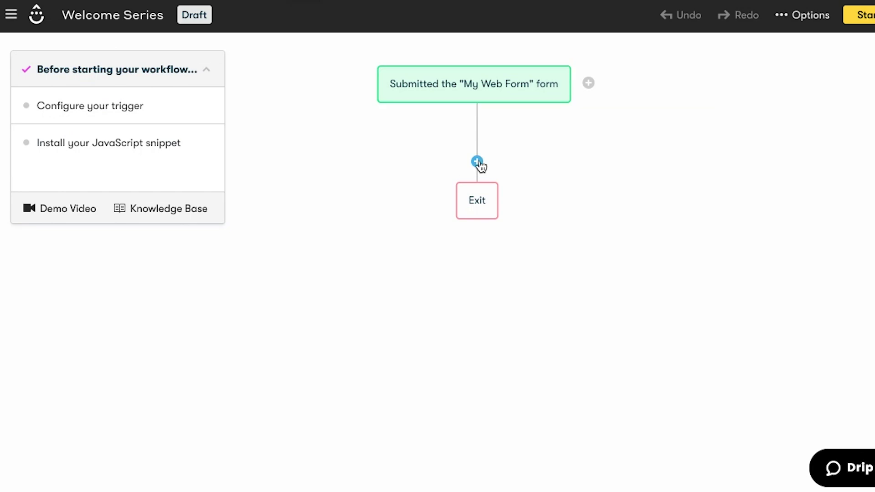
Add an action after the form trigger that sends a one-off email and open its email settings for composing
{"action": "left_click", "coordinate": [477, 161]}
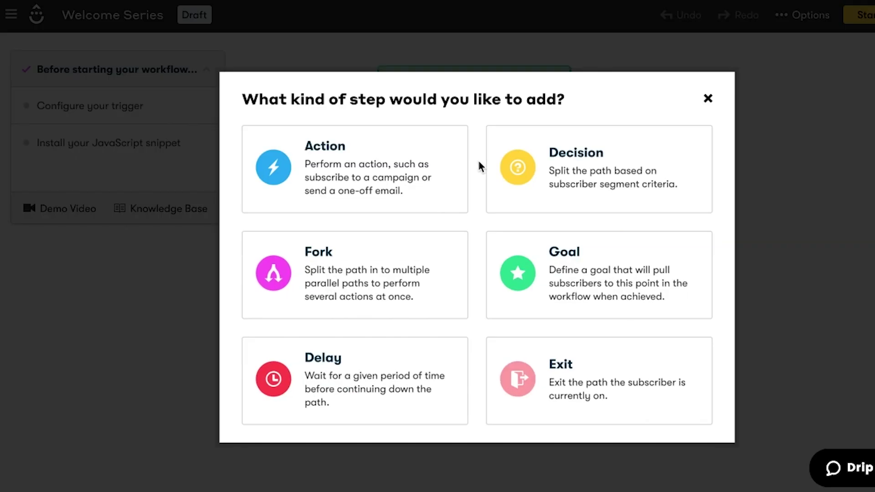
{"action": "left_click", "coordinate": [411, 162]}
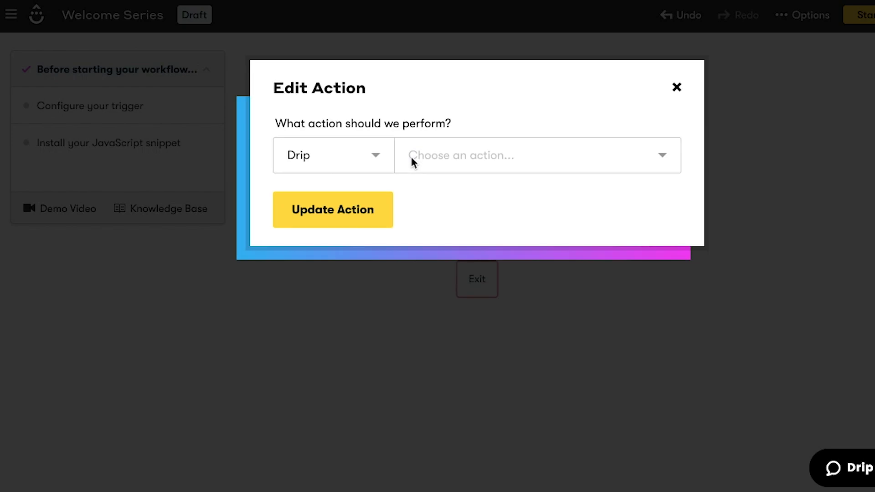
{"action": "left_click", "coordinate": [411, 160]}
{"action": "type", "text": "sen"}
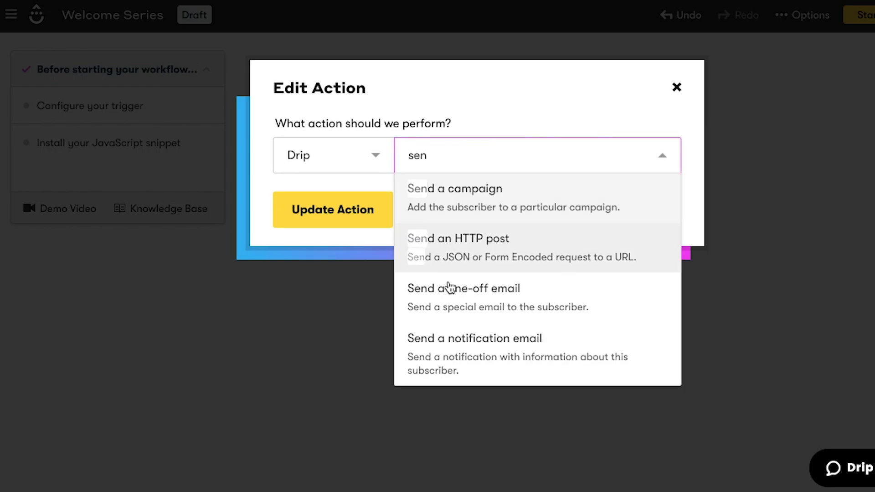
{"action": "left_click", "coordinate": [449, 272]}
{"action": "left_click", "coordinate": [582, 194]}
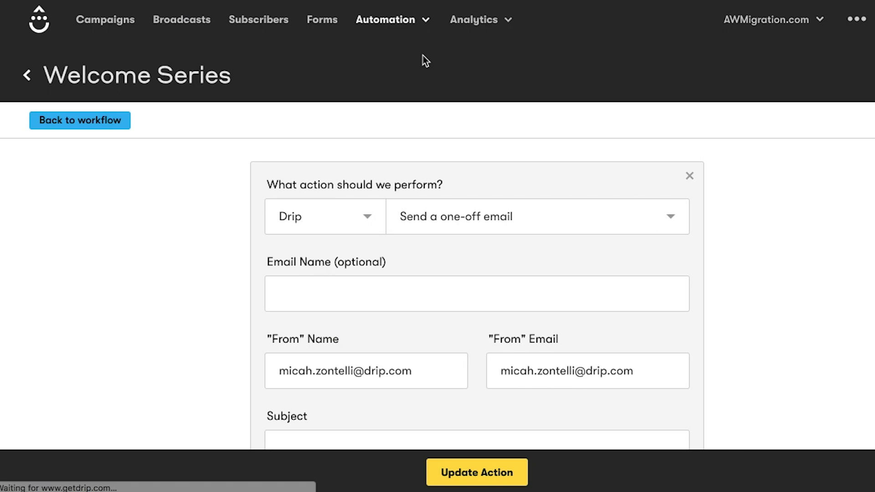
Name the one-off email "Welcome email" and set its "From" name to the sender's first name
{"action": "scroll", "coordinate": [422, 69], "scroll_direction": "down", "scroll_amount": 2}
{"action": "scroll", "coordinate": [326, 87], "scroll_direction": "down", "scroll_amount": 3}
{"action": "scroll", "coordinate": [326, 90], "scroll_direction": "down", "scroll_amount": 1}
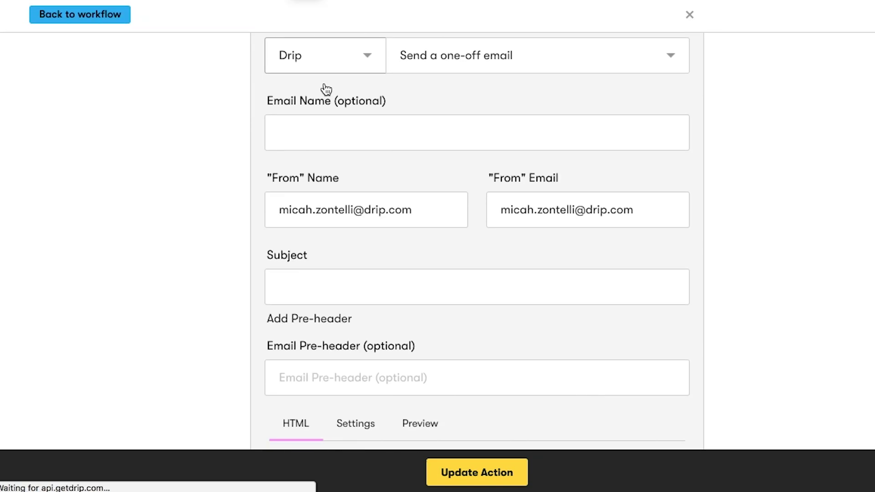
{"action": "left_click", "coordinate": [314, 141]}
{"action": "type", "text": "Welcome email"}
{"action": "scroll", "coordinate": [209, 155], "scroll_direction": "down", "scroll_amount": 3}
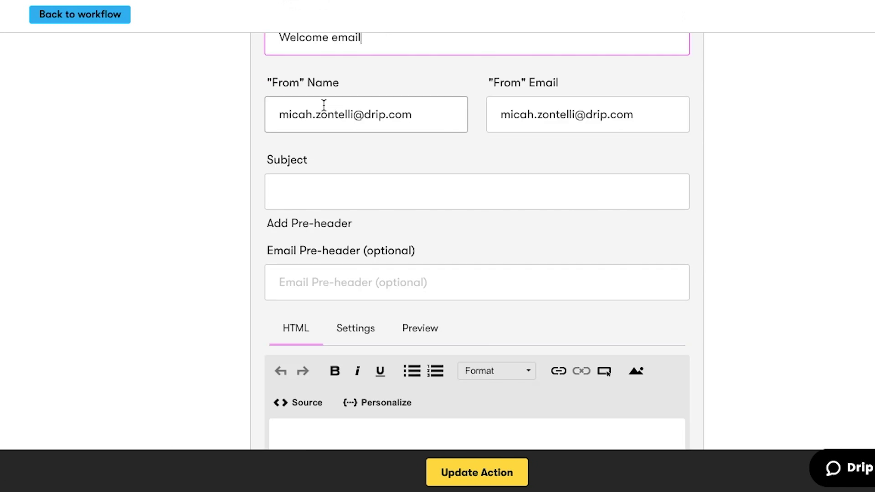
{"action": "triple_click", "coordinate": [340, 118]}
{"action": "type", "text": "Micah"}
Open the campaign's message in AWeber and copy its subject "Welcome to my newsletter" into the Drip email's subject
{"action": "scroll", "coordinate": [339, 118], "scroll_direction": "down", "scroll_amount": 2}
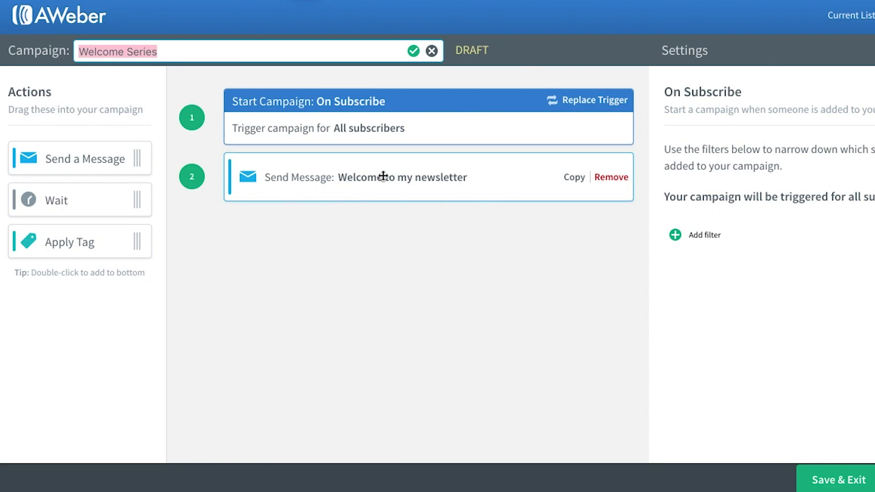
{"action": "left_click", "coordinate": [374, 176]}
{"action": "left_click", "coordinate": [715, 184]}
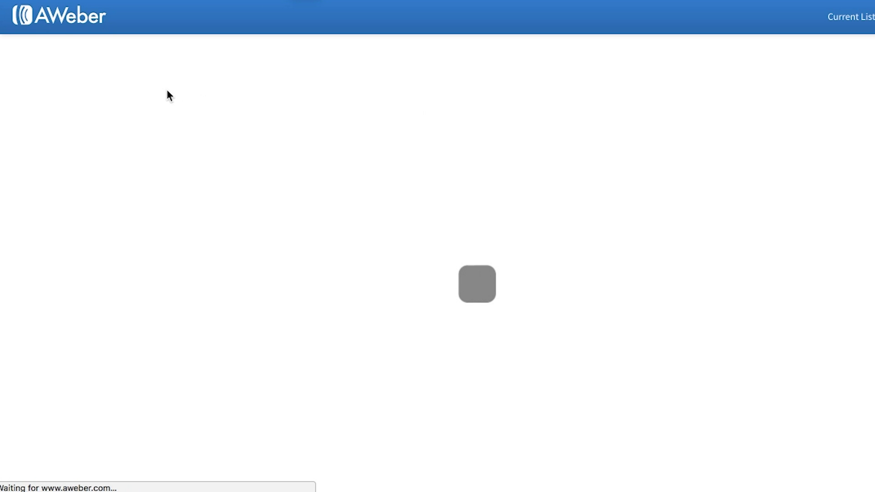
{"action": "left_click", "coordinate": [149, 49]}
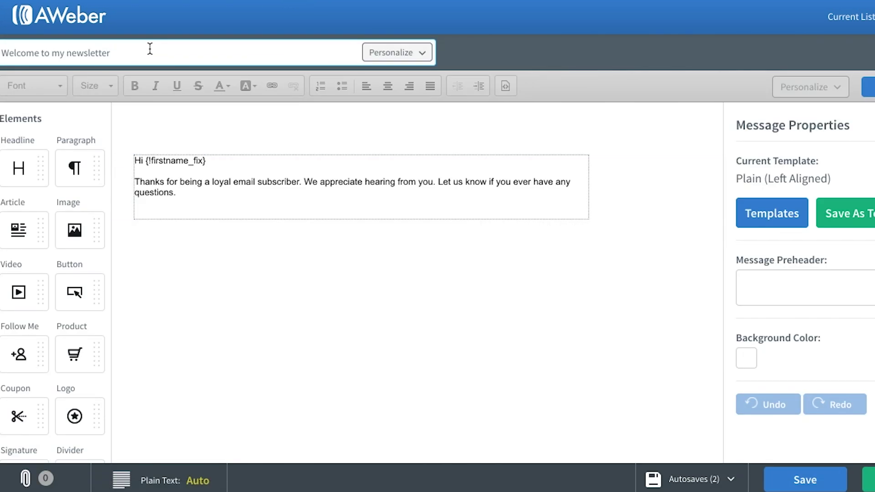
{"action": "key", "text": "ctrl+a"}
{"action": "key", "text": "ctrl+c"}
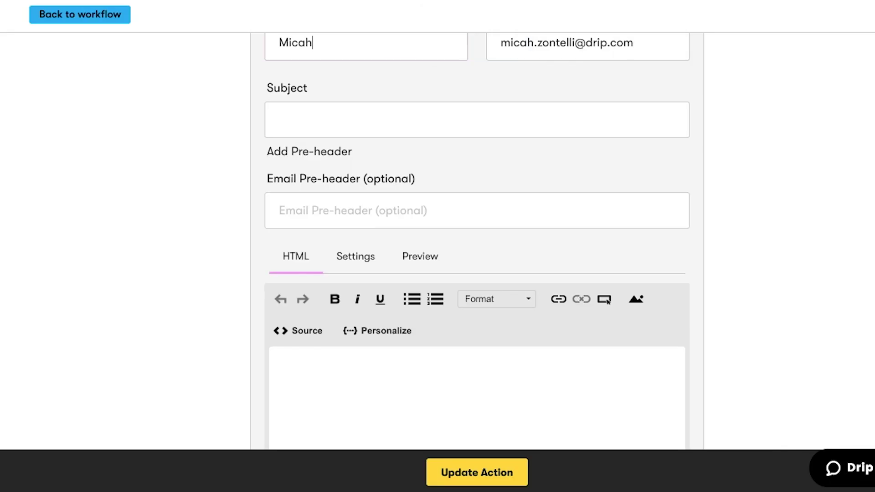
{"action": "left_click", "coordinate": [351, 116]}
{"action": "key", "text": "ctrl+v"}
Copy the full greeting and thank-you text from the AWeber message into the Drip email's body
{"action": "scroll", "coordinate": [352, 116], "scroll_direction": "down", "scroll_amount": 1}
{"action": "scroll", "coordinate": [352, 116], "scroll_direction": "down", "scroll_amount": 5}
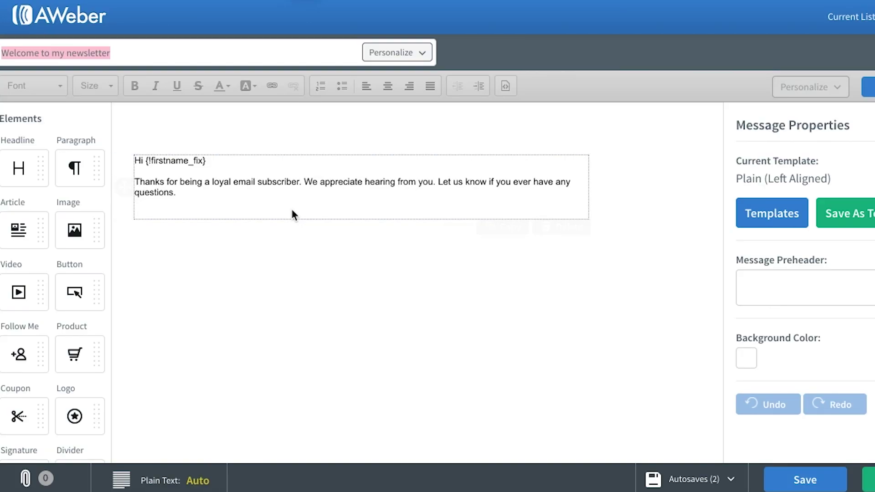
{"action": "left_click", "coordinate": [274, 195]}
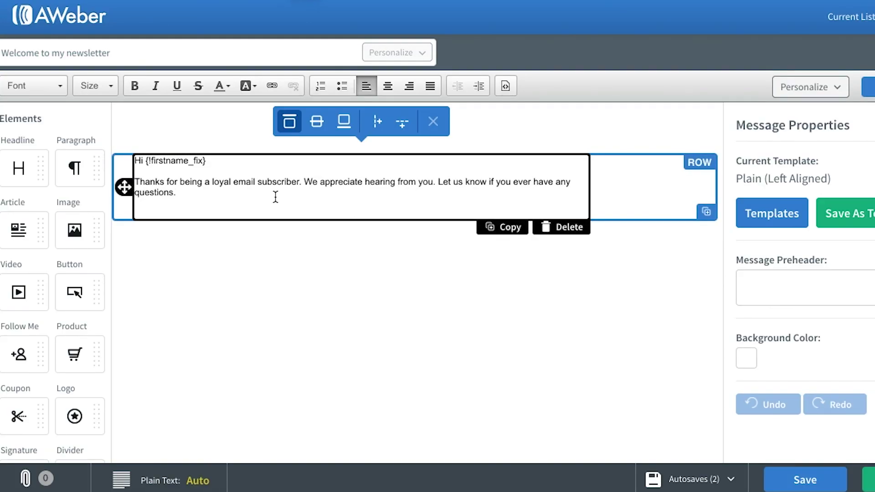
{"action": "left_click_drag", "start_coordinate": [189, 194], "coordinate": [135, 161]}
{"action": "key", "text": "ctrl+c"}
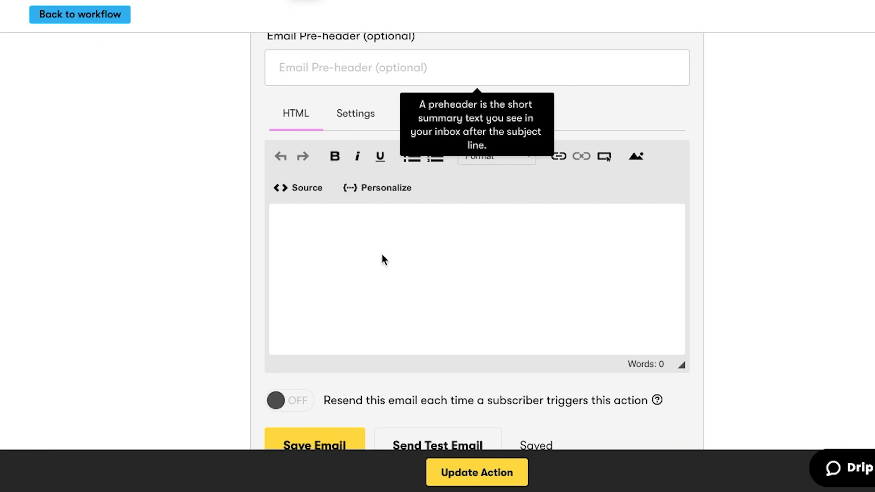
{"action": "left_click", "coordinate": [381, 255]}
{"action": "key", "text": "ctrl+v"}
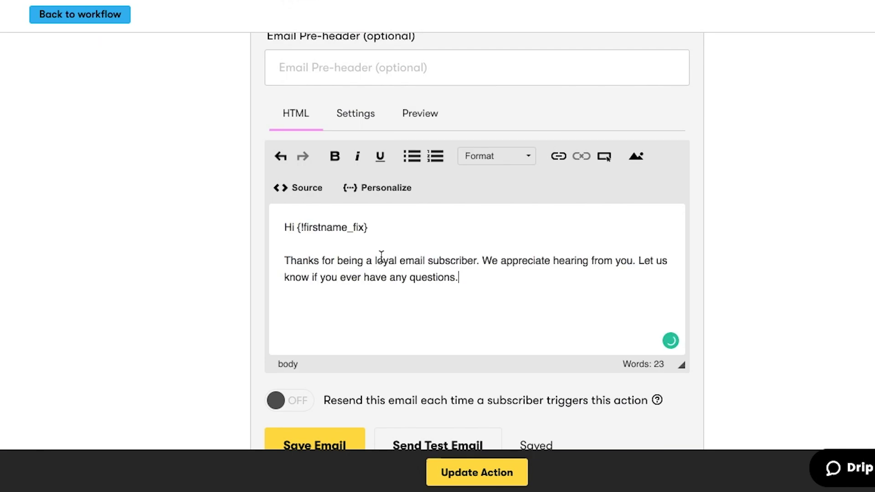
Replace the {!firstname_fix} tag in the email's greeting with {{ subscriber.first_name }}
{"action": "left_click", "coordinate": [373, 229]}
{"action": "key", "text": "shift+Left"}
{"action": "key", "text": "shift+Left"}
{"action": "key", "text": "shift+Left"}
{"action": "key", "text": "shift+Left"}
{"action": "key", "text": "shift+Left"}
{"action": "key", "text": "shift+Left"}
{"action": "key", "text": "shift+Left"}
{"action": "key", "text": "shift+Left"}
{"action": "key", "text": "shift+Left"}
{"action": "key", "text": "shift+Left"}
{"action": "key", "text": "shift+Left"}
{"action": "key", "text": "shift+Left"}
{"action": "key", "text": "shift+Left"}
{"action": "key", "text": "shift+Left"}
{"action": "key", "text": "shift+Left"}
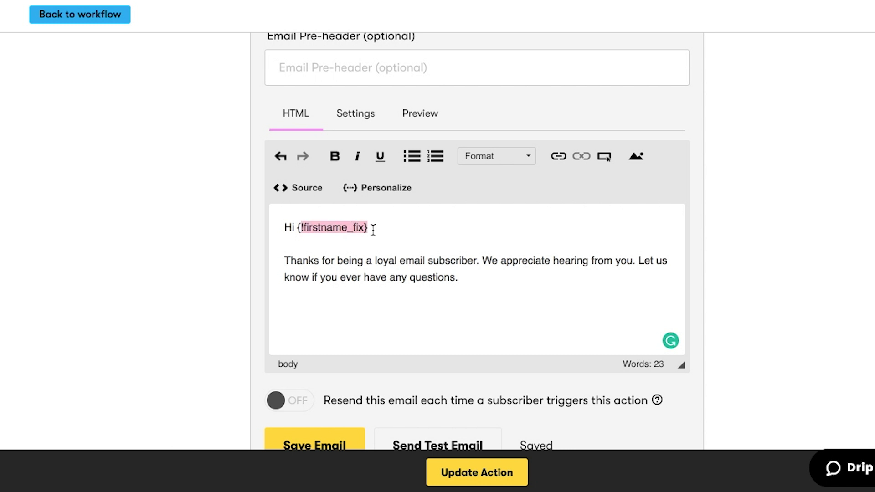
{"action": "left_click", "coordinate": [373, 228]}
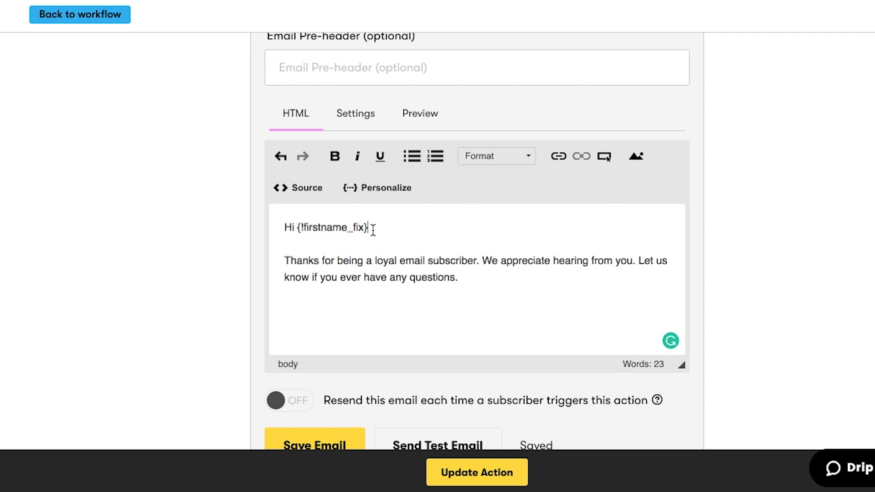
{"action": "left_click_drag", "start_coordinate": [375, 227], "coordinate": [298, 228]}
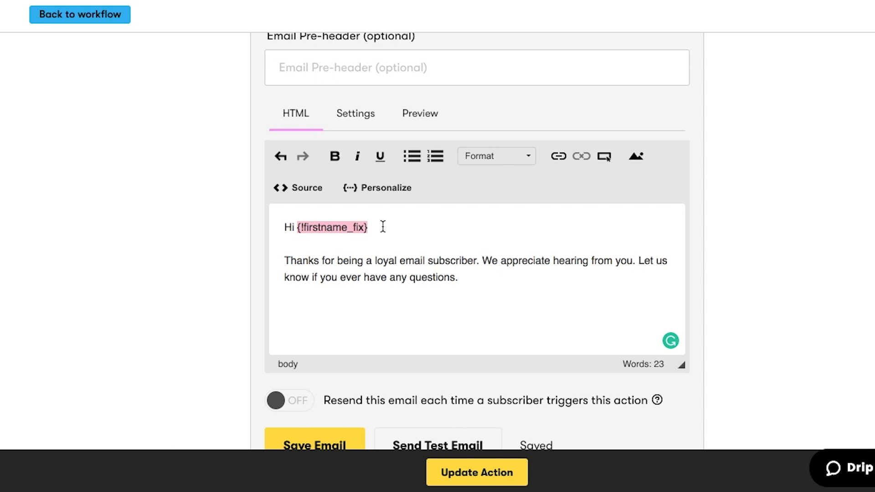
{"action": "type", "text": "{{ su"}
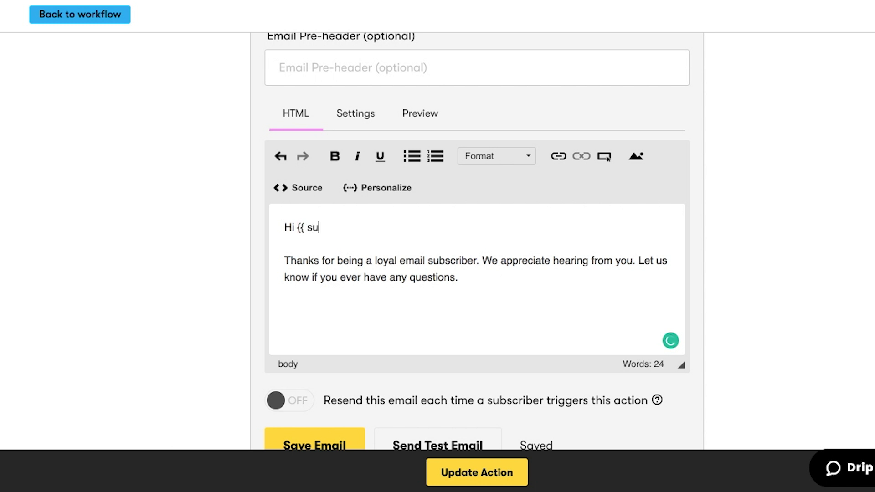
{"action": "type", "text": "bscr"}
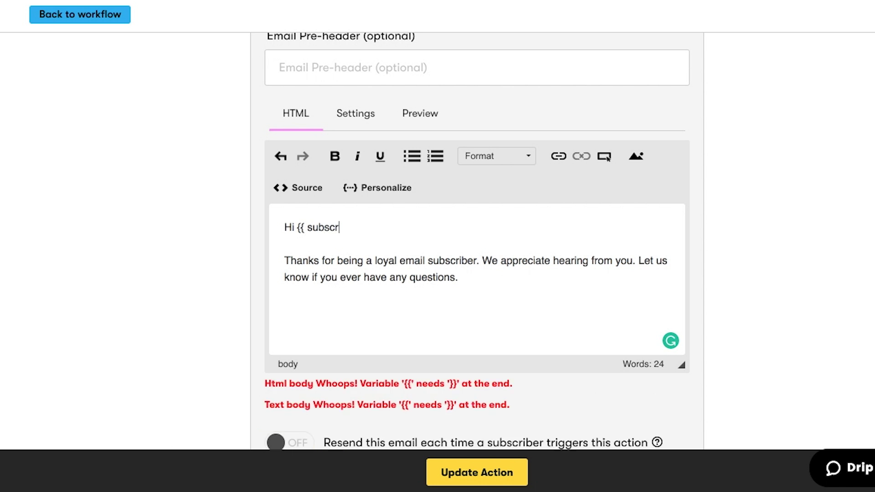
{"action": "type", "text": "iber.first_name }}"}
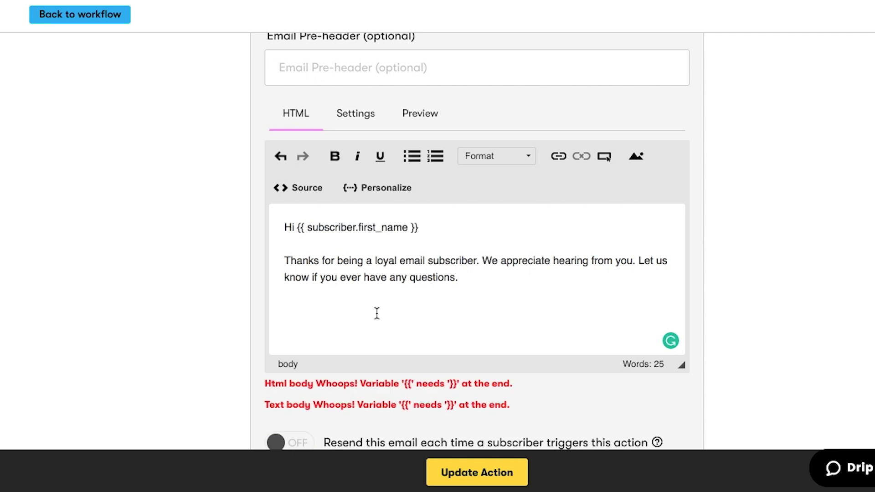
Save the welcome email and update the workflow's action
{"action": "scroll", "coordinate": [377, 315], "scroll_direction": "down", "scroll_amount": 1}
{"action": "left_click", "coordinate": [325, 410]}
{"action": "left_click", "coordinate": [455, 473]}
{"action": "left_click", "coordinate": [455, 474]}
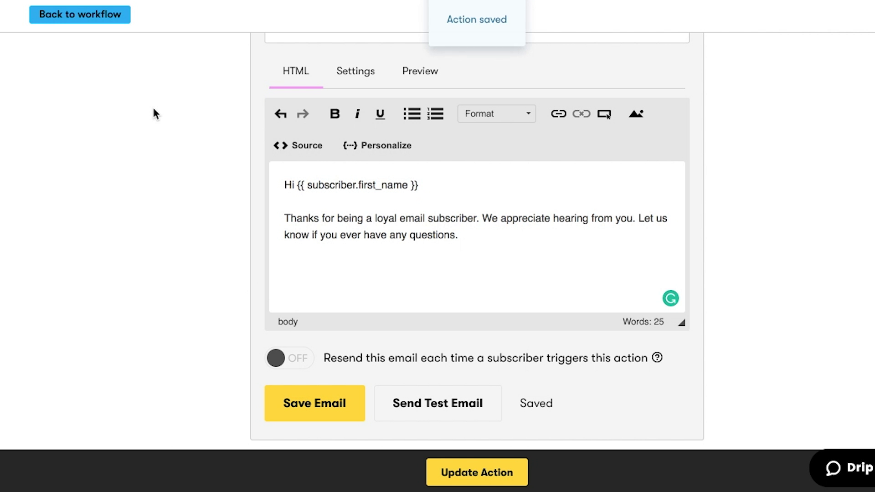
{"action": "scroll", "coordinate": [155, 113], "scroll_direction": "up", "scroll_amount": 2}
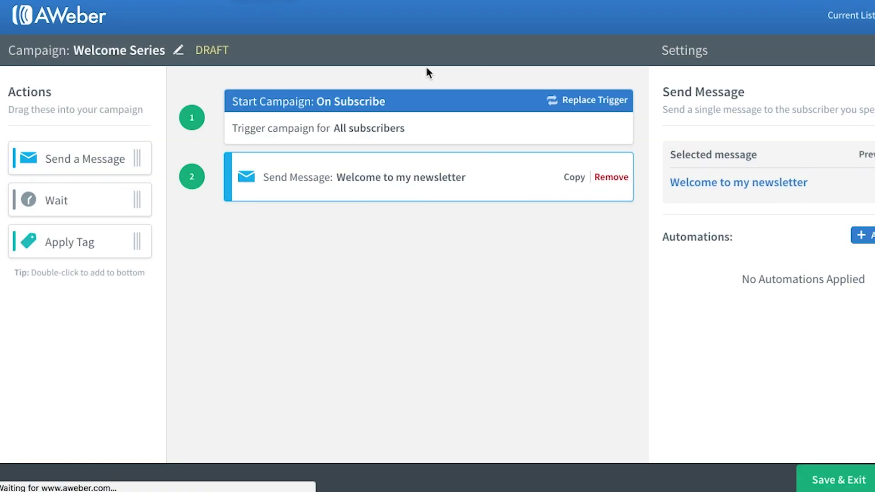
Switch to AWeber, open the subscriber management page and filter the list to currently subscribed people
{"action": "left_click", "coordinate": [27, 20]}
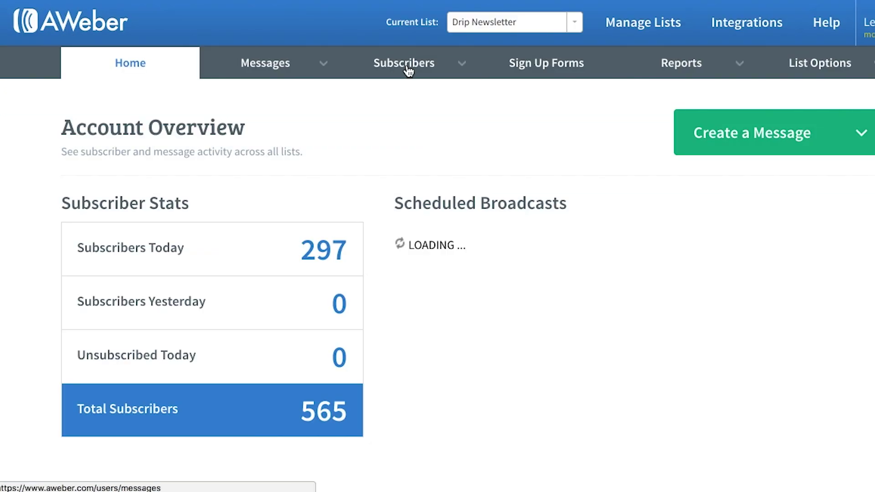
{"action": "mouse_move", "coordinate": [406, 65]}
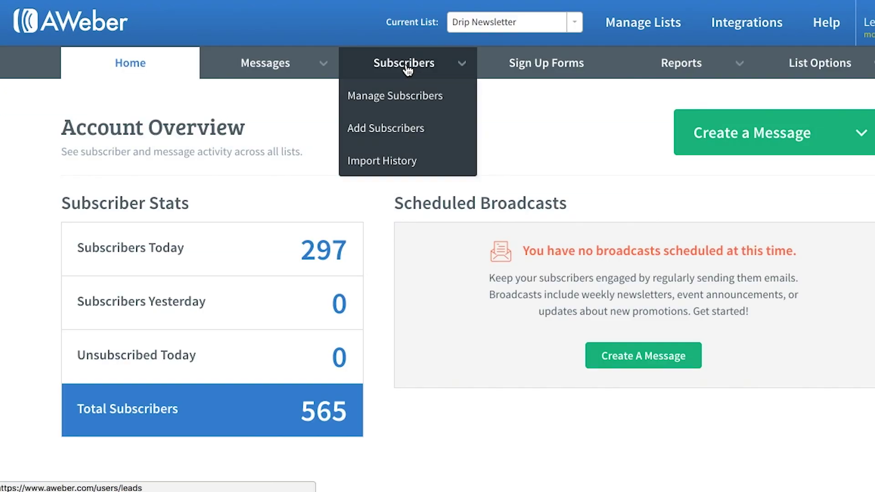
{"action": "left_click", "coordinate": [400, 99]}
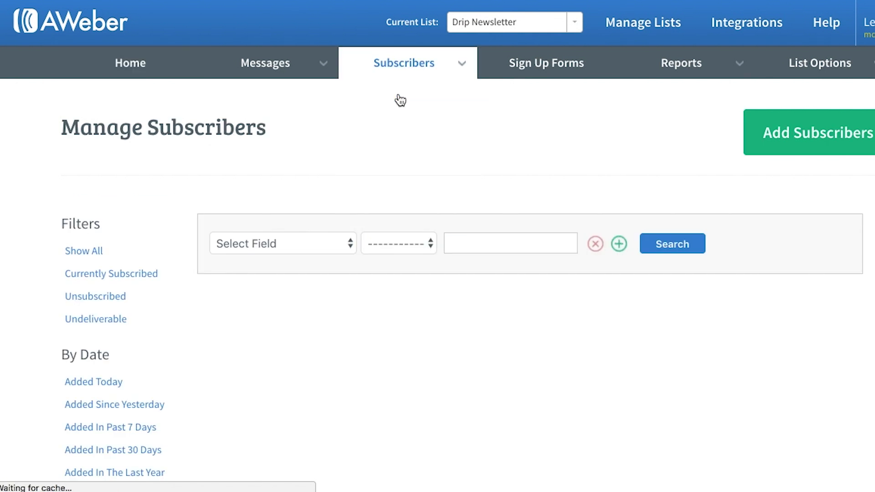
{"action": "scroll", "coordinate": [400, 100], "scroll_direction": "down", "scroll_amount": 2}
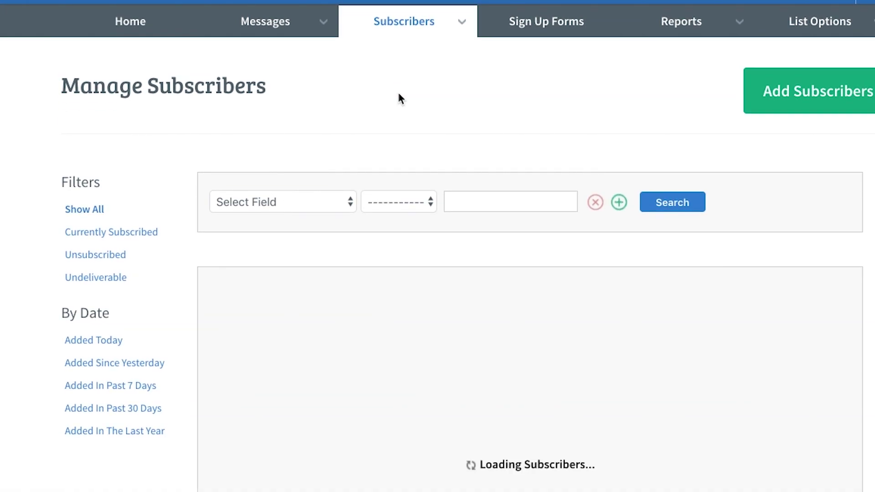
{"action": "scroll", "coordinate": [400, 100], "scroll_direction": "down", "scroll_amount": 1}
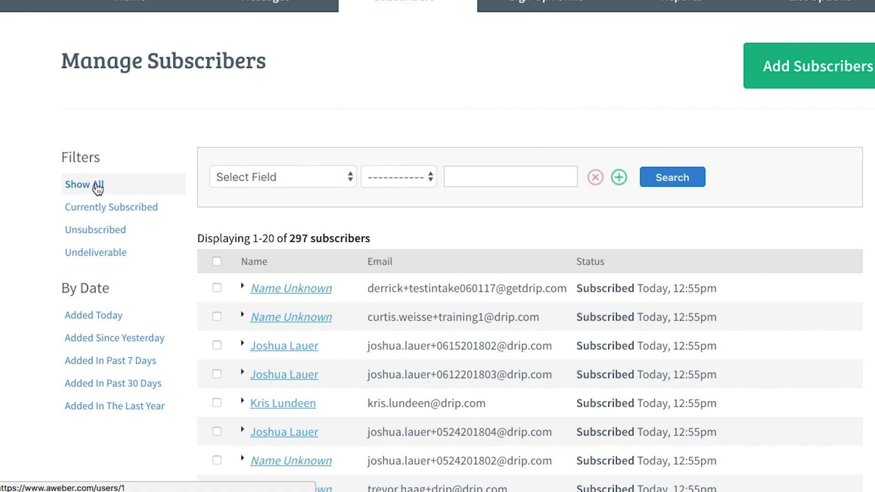
{"action": "scroll", "coordinate": [97, 189], "scroll_direction": "down", "scroll_amount": 1}
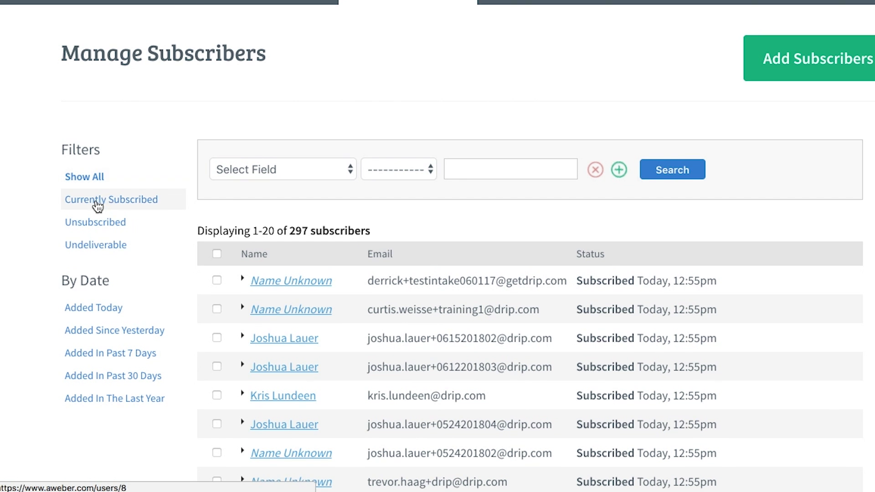
{"action": "left_click", "coordinate": [97, 204]}
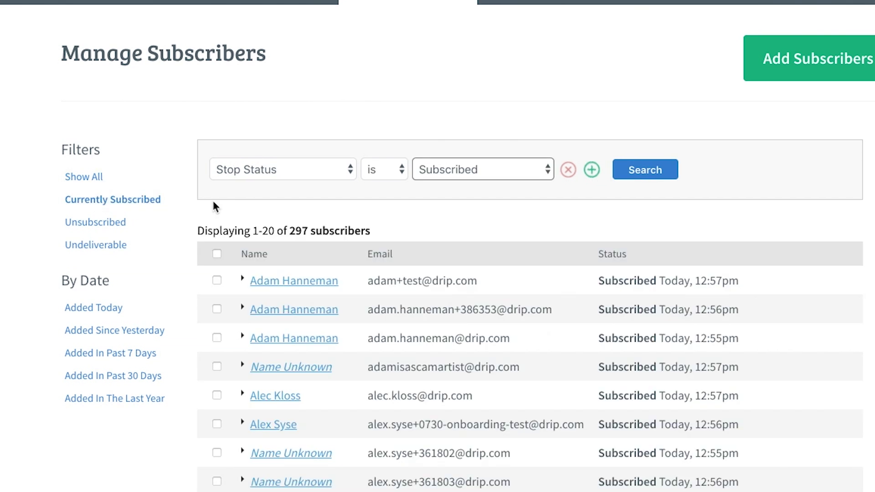
{"action": "scroll", "coordinate": [216, 206], "scroll_direction": "down", "scroll_amount": 3}
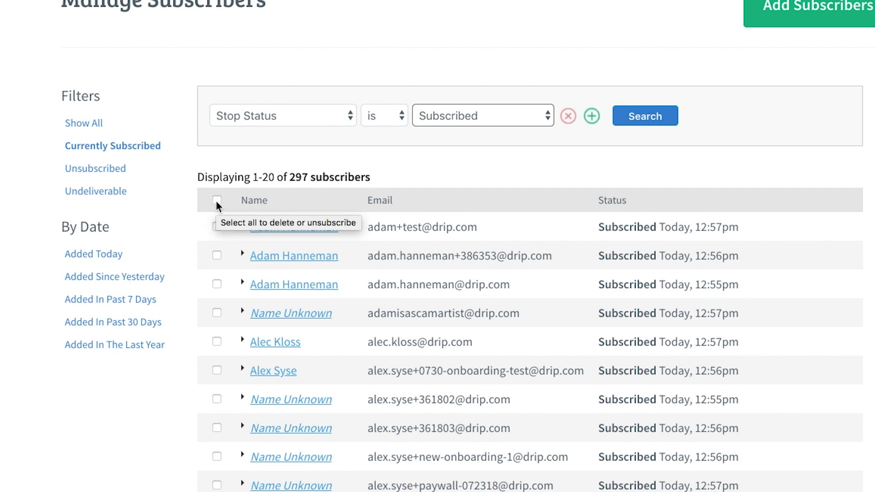
Select all listed subscribers and export the filtered list as a CSV file
{"action": "left_click", "coordinate": [217, 201]}
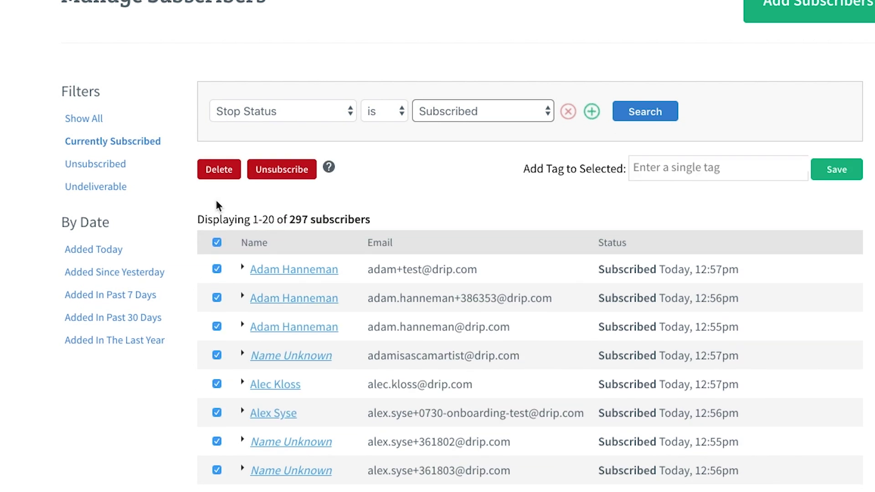
{"action": "scroll", "coordinate": [217, 206], "scroll_direction": "down", "scroll_amount": 15}
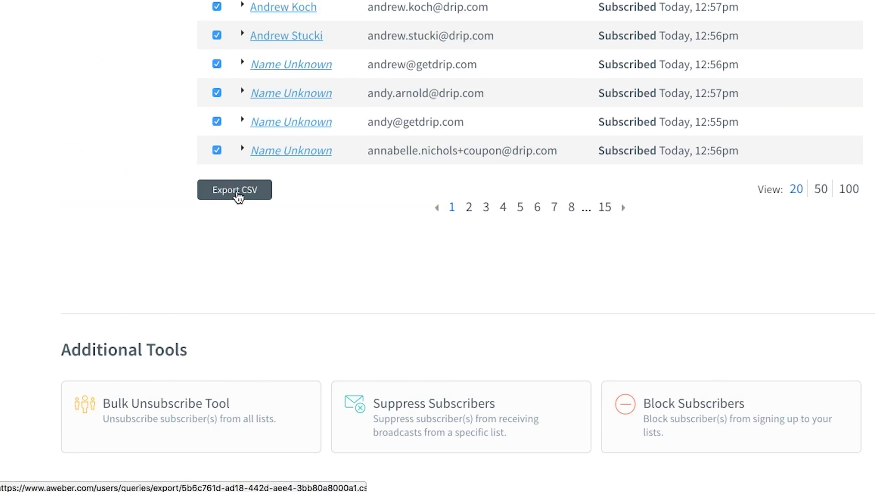
{"action": "left_click", "coordinate": [237, 196]}
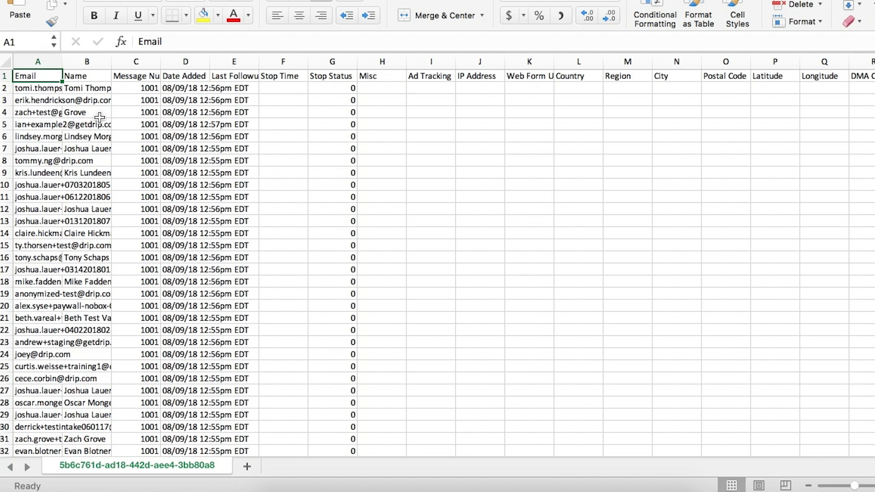
Switch to the exported CSV in Excel and rename the header in cell A1 to "email"
{"action": "type", "text": "ema"}
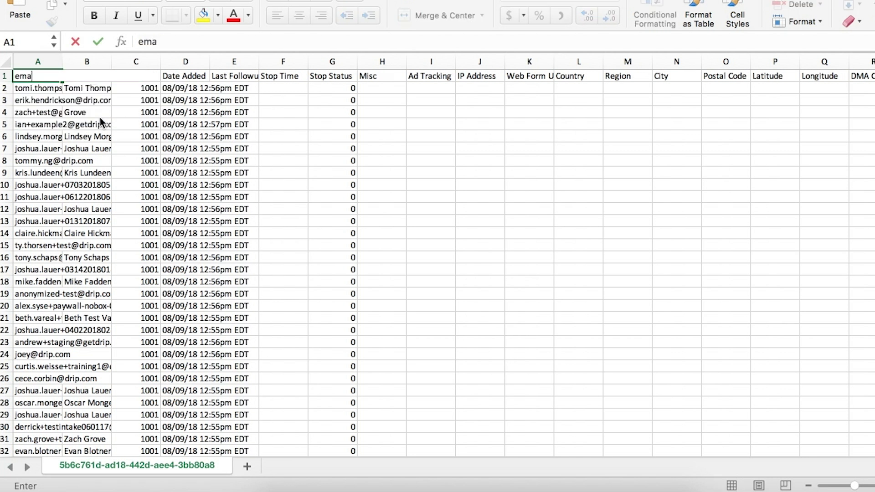
{"action": "type", "text": "il"}
{"action": "key", "text": "Tab"}
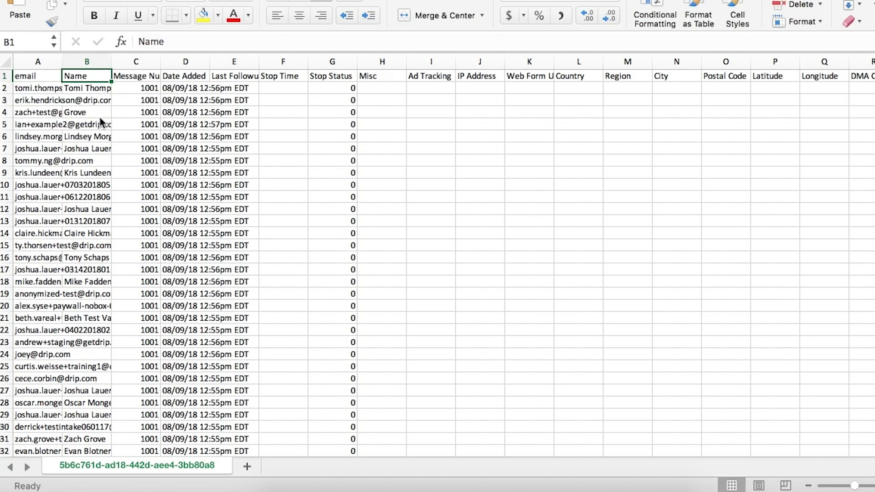
Rename the header in cell B1 to "name" and go through the neighbouring column headers
{"action": "type", "text": "name"}
{"action": "key", "text": "Tab"}
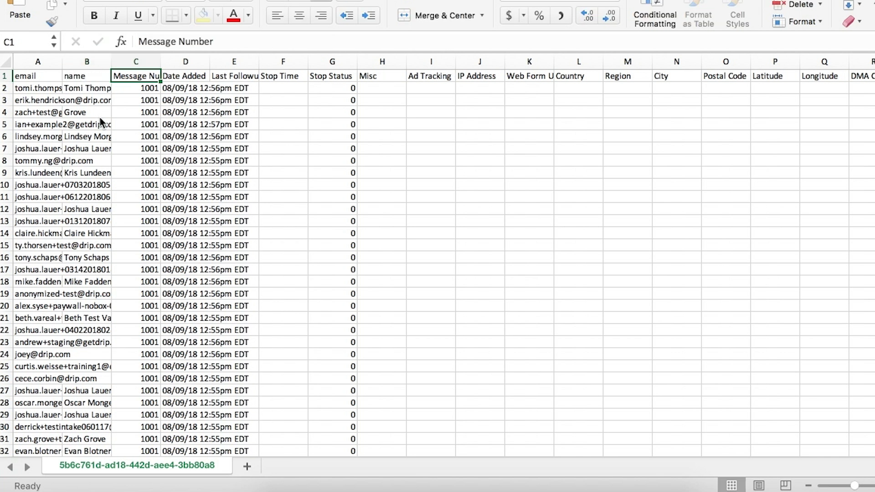
{"action": "key", "text": "Tab"}
{"action": "key", "text": "Tab"}
{"action": "key", "text": "Tab"}
{"action": "key", "text": "Tab"}
{"action": "key", "text": "shift+Tab"}
{"action": "key", "text": "shift+Tab"}
{"action": "key", "text": "shift+Tab"}
Replace all row 1 headers with the pasted lowercase, underscore-separated versions and save the file, keeping the CSV format
{"action": "left_click", "coordinate": [44, 76]}
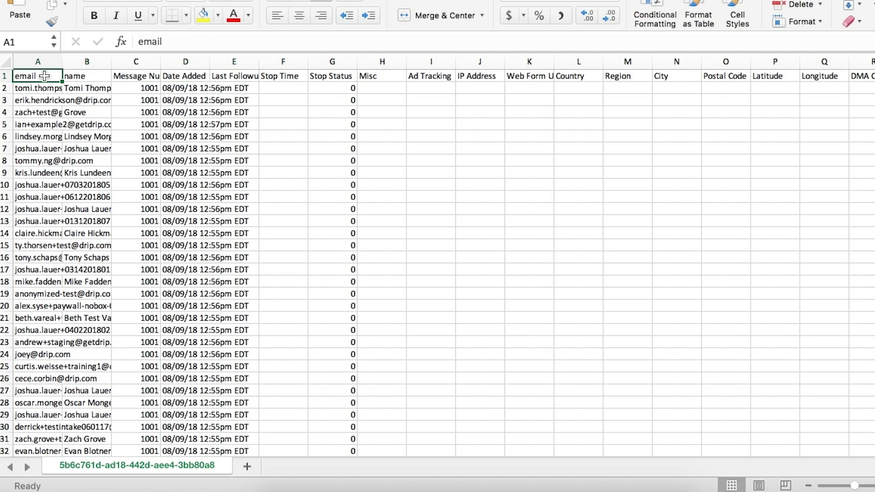
{"action": "key", "text": "ctrl+shift+Right"}
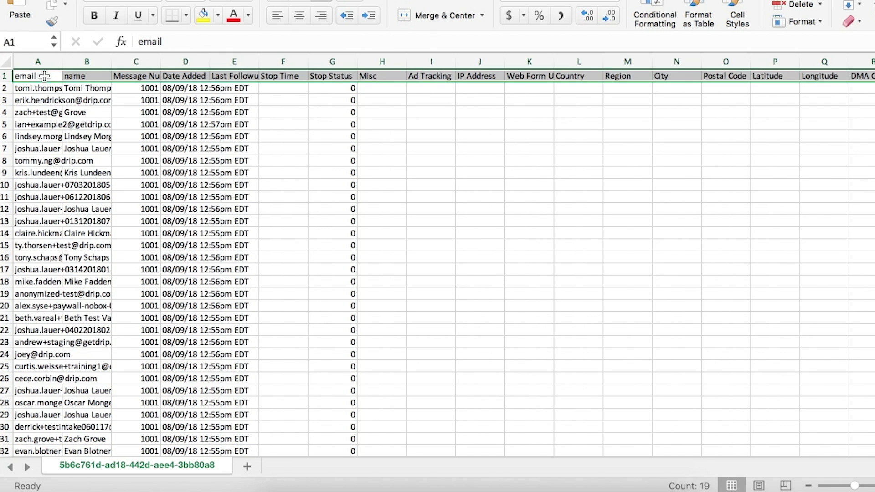
{"action": "key", "text": "ctrl+v"}
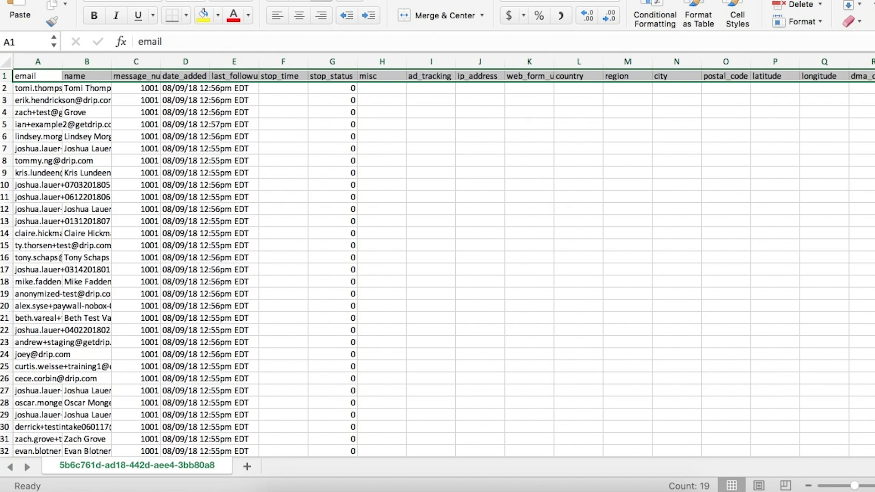
{"action": "key", "text": "super+s"}
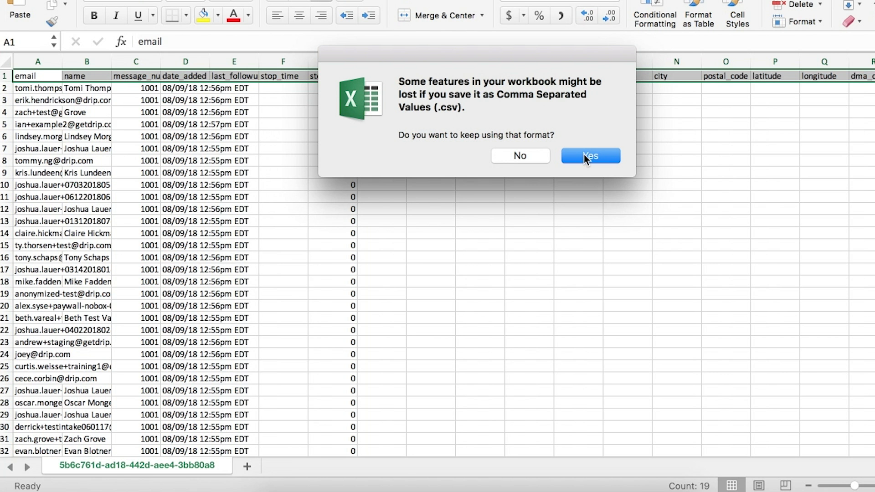
{"action": "left_click", "coordinate": [585, 157]}
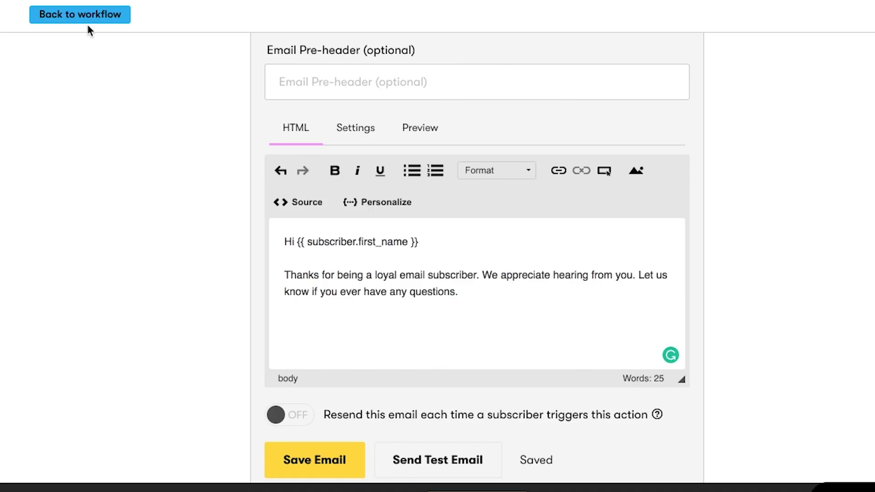
Switch to Drip, leave the email editor and open the subscribers' Imports/Bulk Ops page
{"action": "left_click", "coordinate": [82, 16]}
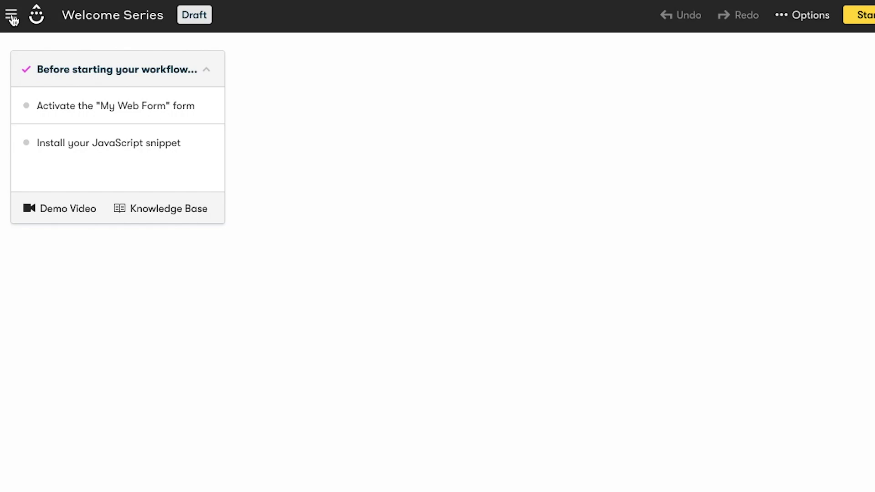
{"action": "left_click", "coordinate": [12, 15]}
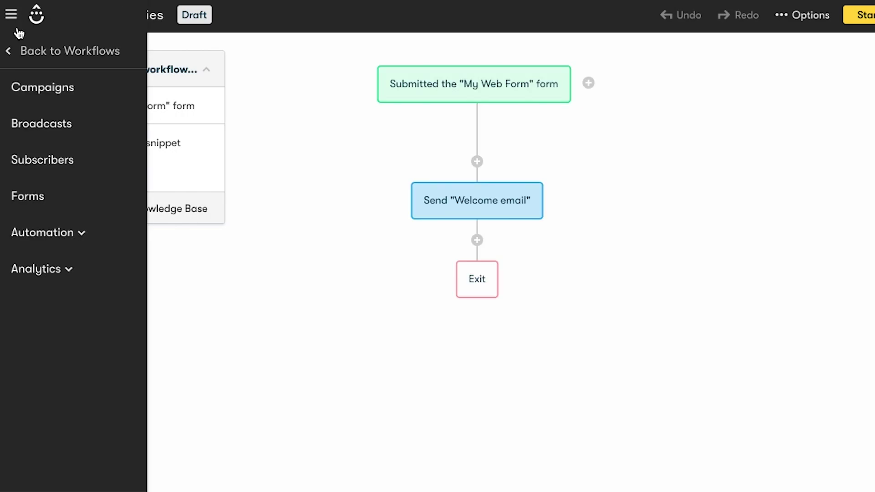
{"action": "left_click", "coordinate": [49, 165]}
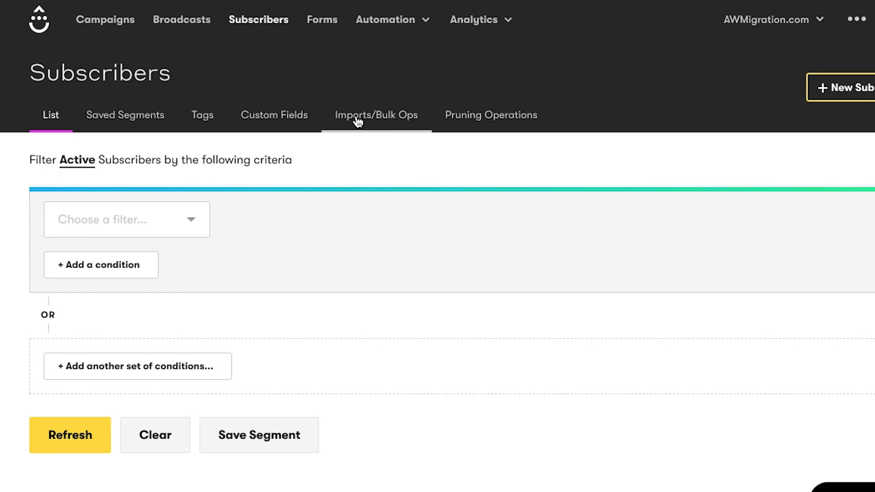
{"action": "left_click", "coordinate": [385, 125]}
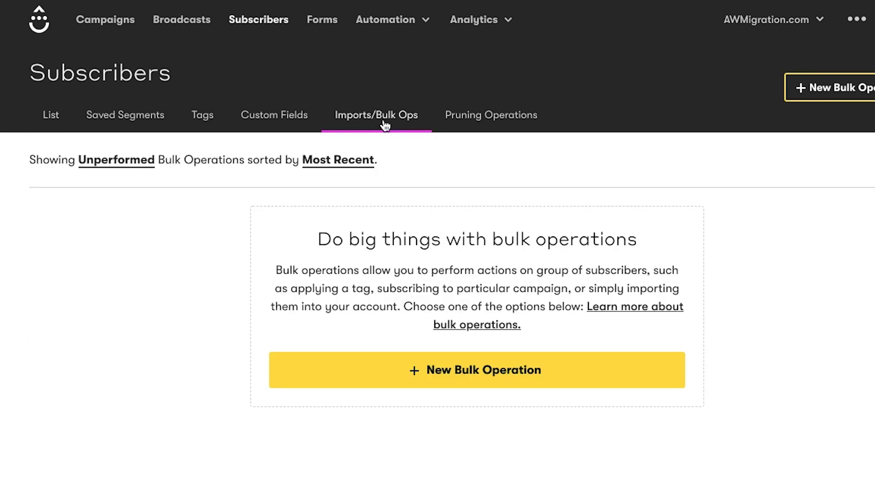
Create a new bulk operation that uploads a CSV and provide the file contact_export_080918_1207 (1).csv
{"action": "left_click", "coordinate": [442, 371]}
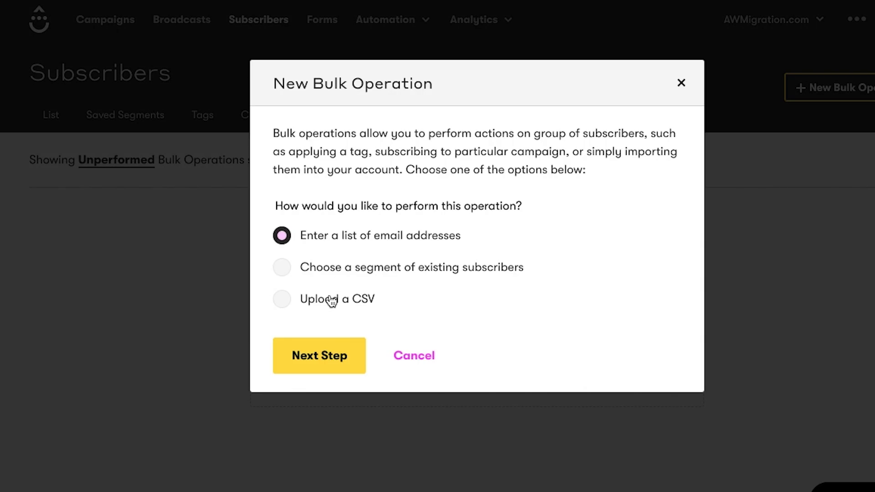
{"action": "left_click", "coordinate": [315, 308]}
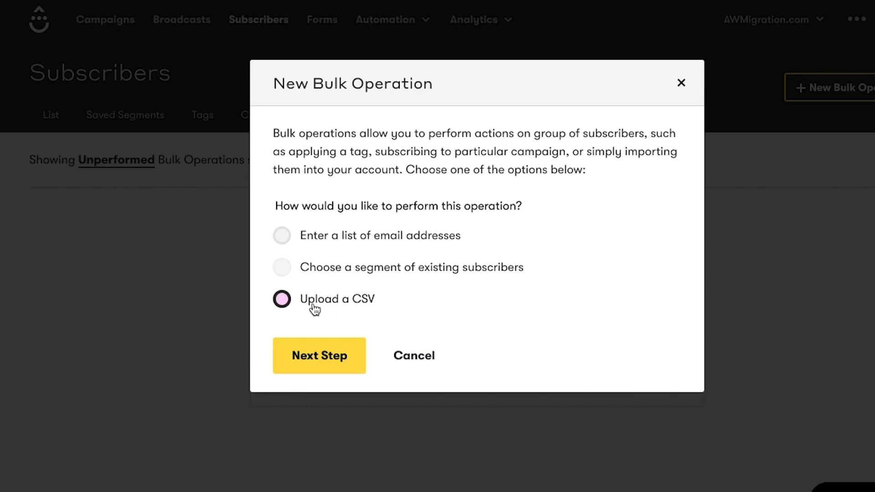
{"action": "left_click", "coordinate": [315, 357]}
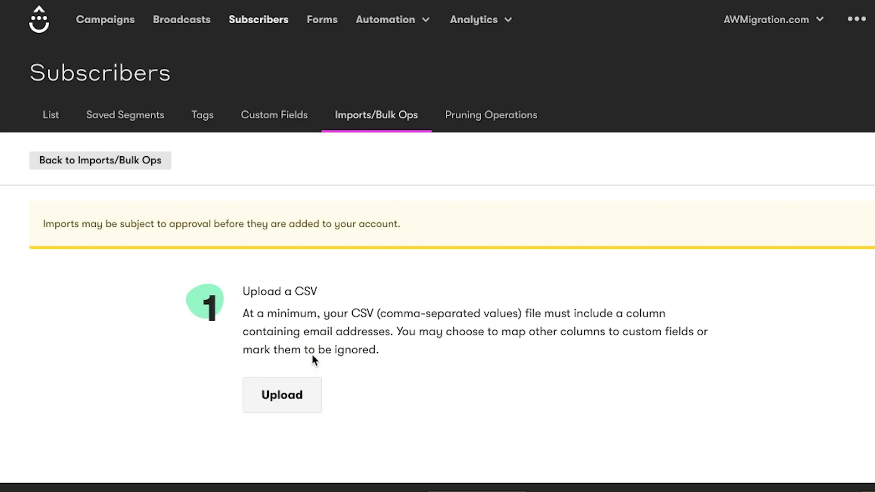
{"action": "left_click", "coordinate": [280, 395]}
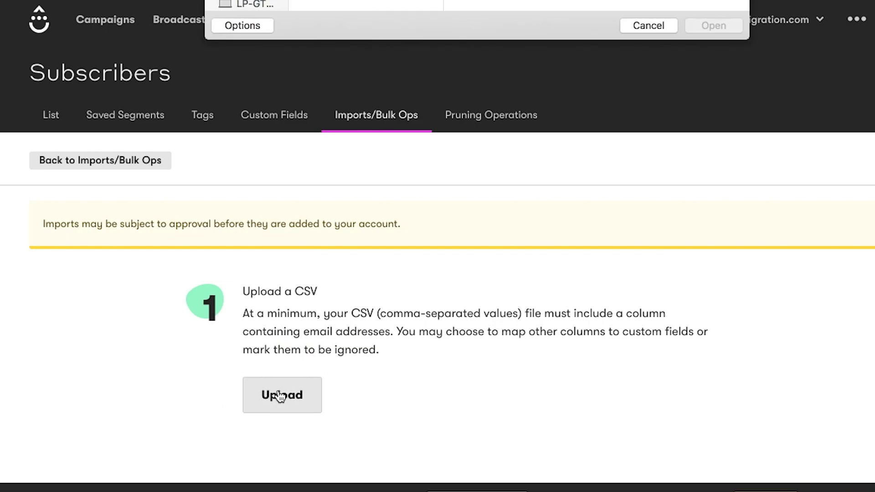
{"action": "left_click", "coordinate": [361, 20]}
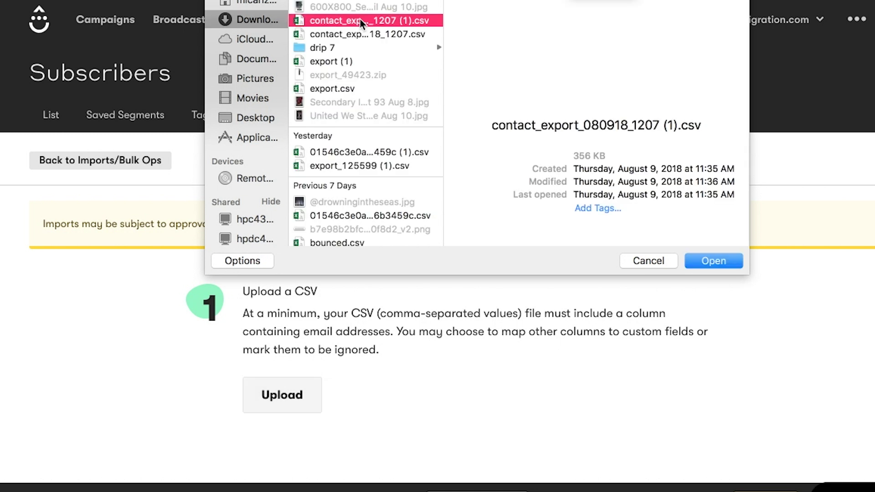
{"action": "left_click", "coordinate": [712, 258]}
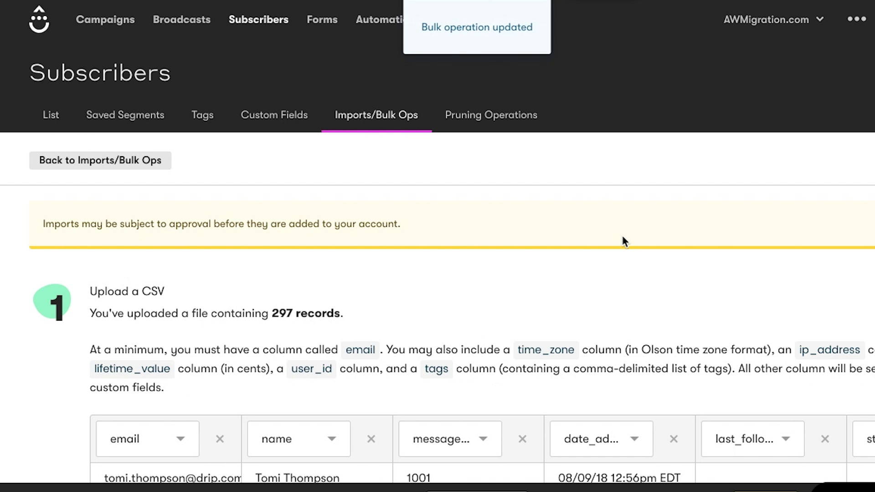
Review the column mapping of the uploaded CSV and look over the subscriber list in AWeber
{"action": "scroll", "coordinate": [622, 233], "scroll_direction": "down", "scroll_amount": 3}
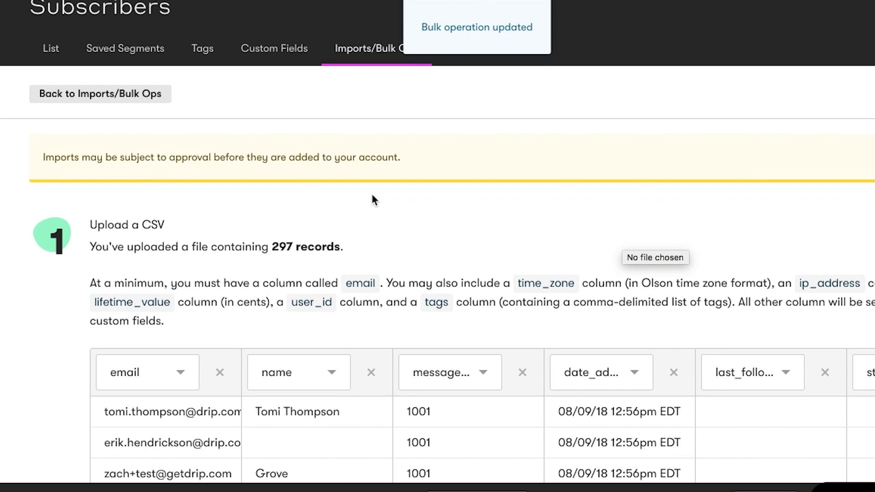
{"action": "scroll", "coordinate": [373, 199], "scroll_direction": "down", "scroll_amount": 3}
{"action": "scroll", "coordinate": [372, 198], "scroll_direction": "down", "scroll_amount": 2}
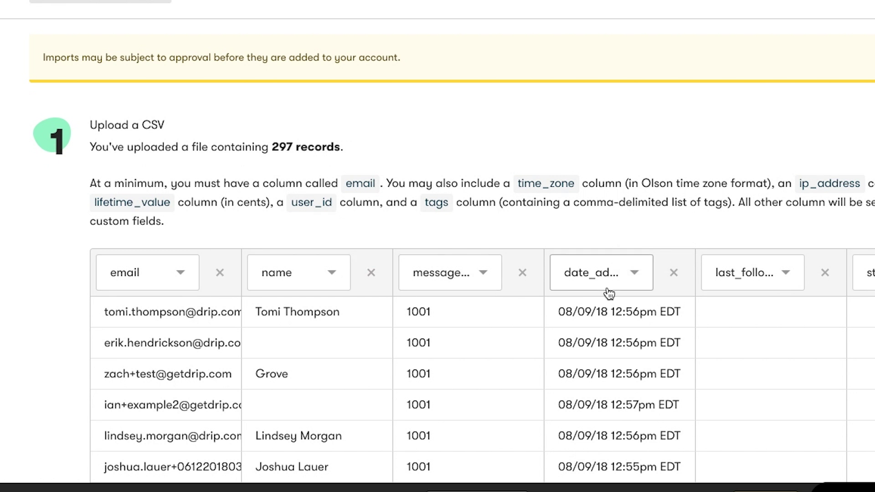
{"action": "scroll", "coordinate": [609, 294], "scroll_direction": "right", "scroll_amount": 10}
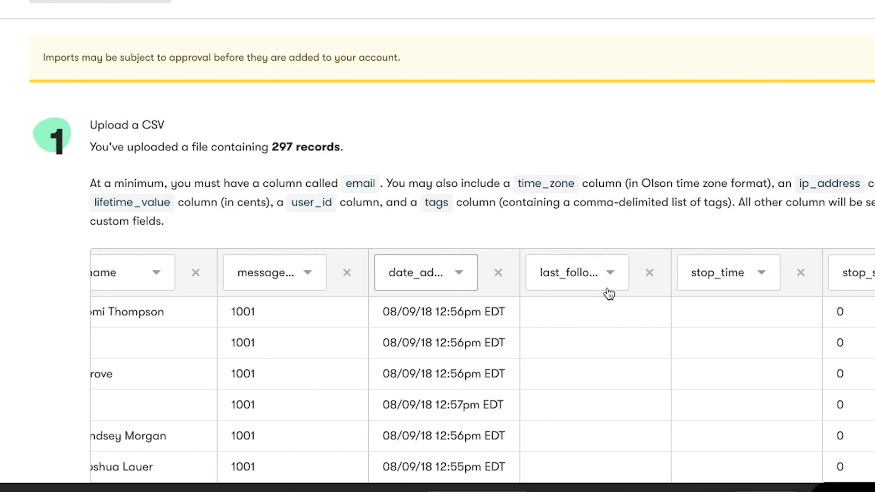
{"action": "scroll", "coordinate": [609, 294], "scroll_direction": "right", "scroll_amount": 2}
{"action": "scroll", "coordinate": [609, 294], "scroll_direction": "right", "scroll_amount": 12}
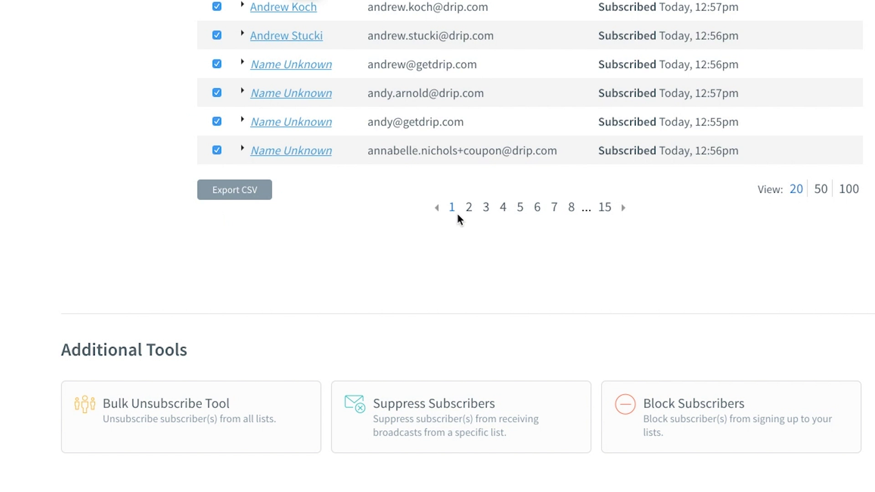
{"action": "scroll", "coordinate": [457, 219], "scroll_direction": "up", "scroll_amount": 15}
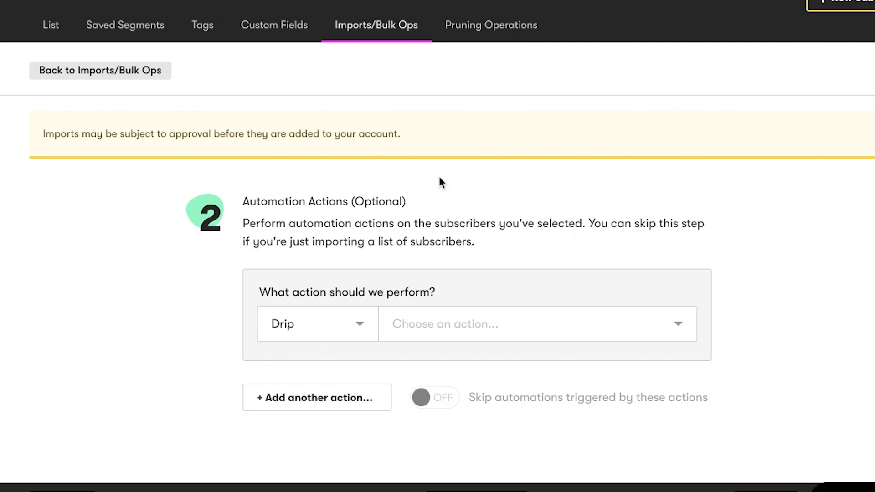
Set the import's first automation action to Apply a tag and add the new tag "Drip Newsletter"
{"action": "left_click", "coordinate": [435, 331]}
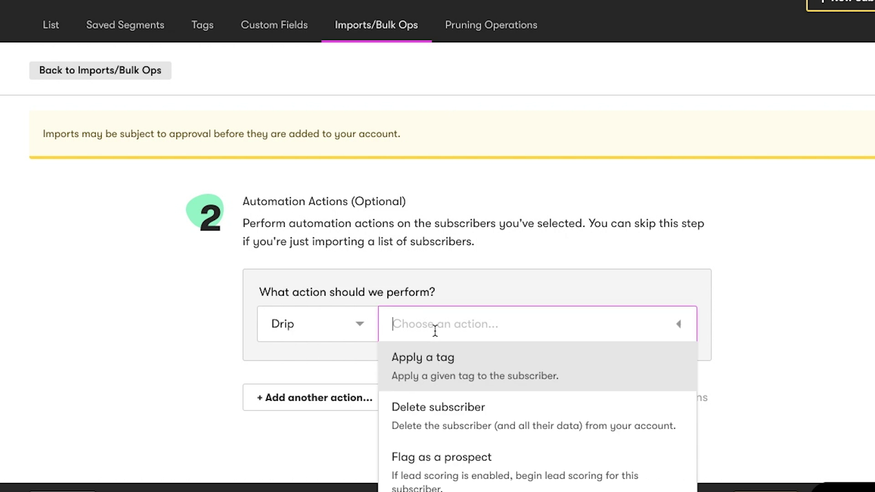
{"action": "left_click", "coordinate": [429, 356]}
{"action": "scroll", "coordinate": [415, 302], "scroll_direction": "down", "scroll_amount": 2}
{"action": "left_click", "coordinate": [357, 346]}
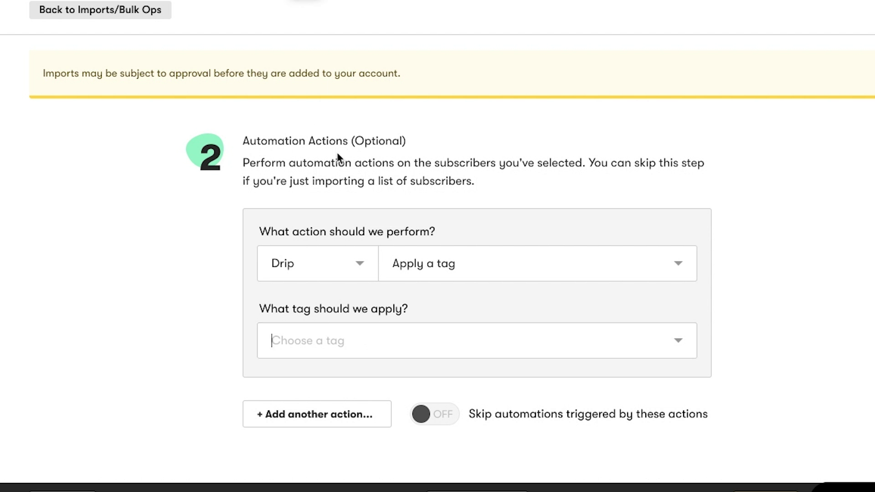
{"action": "type", "text": "Drip Newsletter"}
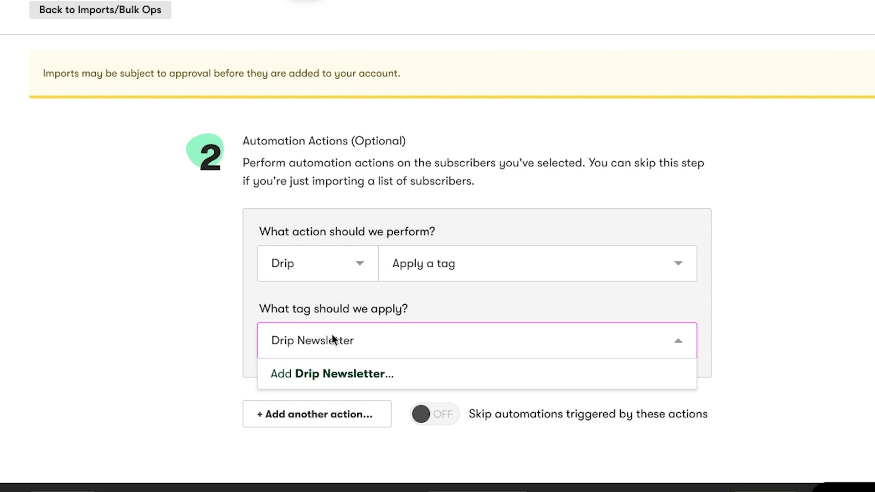
{"action": "left_click", "coordinate": [338, 367]}
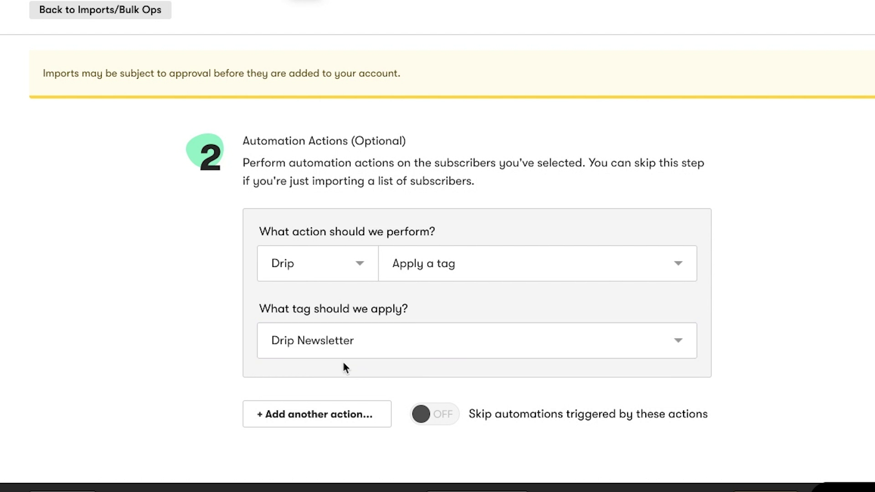
Add a second action that records a custom event named "Imported from a CSV"
{"action": "left_click", "coordinate": [290, 414]}
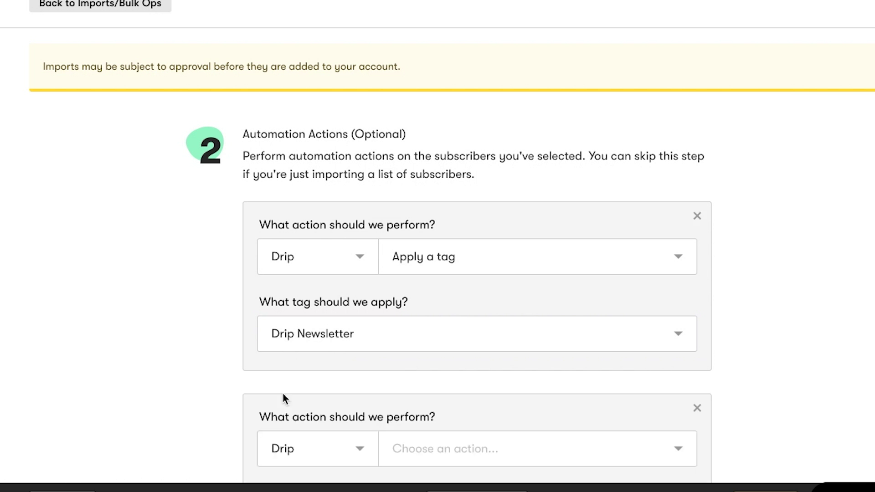
{"action": "scroll", "coordinate": [319, 370], "scroll_direction": "down", "scroll_amount": 2}
{"action": "left_click", "coordinate": [405, 369]}
{"action": "type", "text": "even"}
{"action": "left_click", "coordinate": [445, 409]}
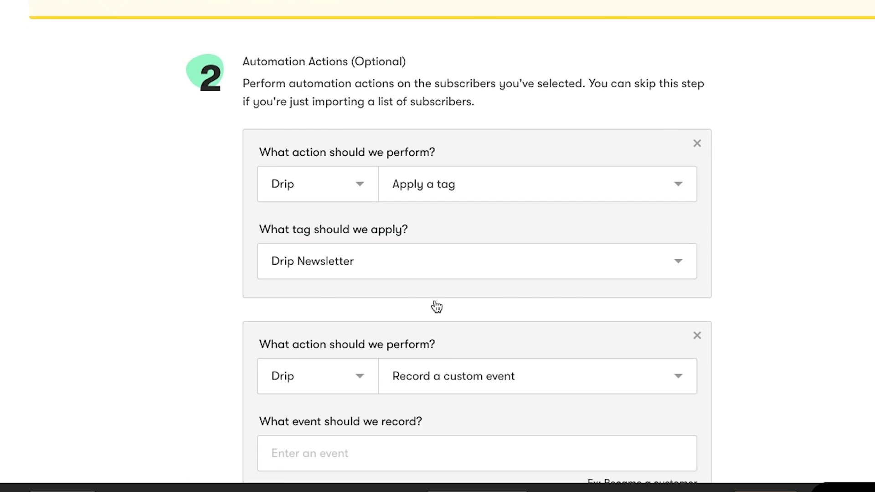
{"action": "scroll", "coordinate": [441, 364], "scroll_direction": "down", "scroll_amount": 1}
{"action": "left_click", "coordinate": [342, 393]}
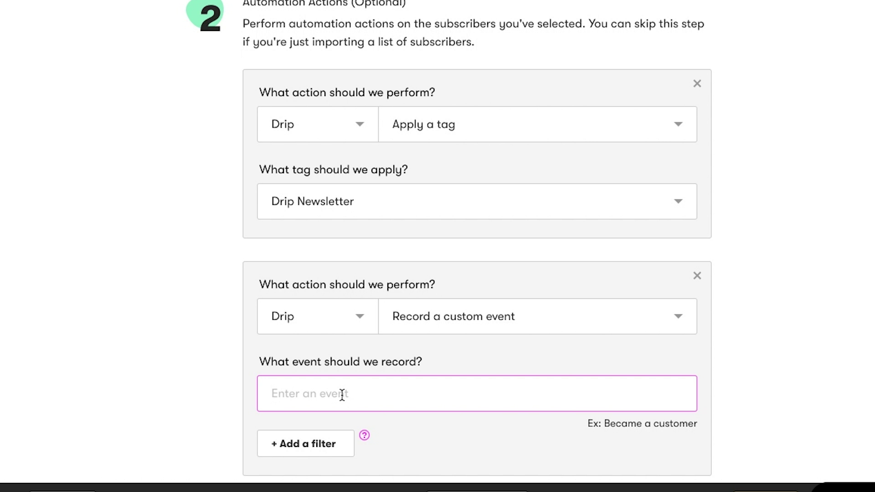
{"action": "type", "text": "Imported from a CSV"}
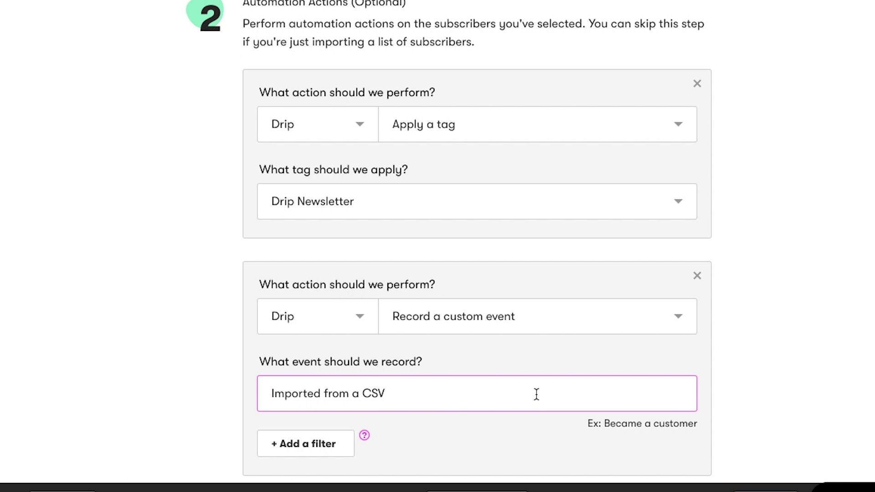
Continue to the timing stage and schedule the bulk operation to run immediately
{"action": "left_click", "coordinate": [760, 491]}
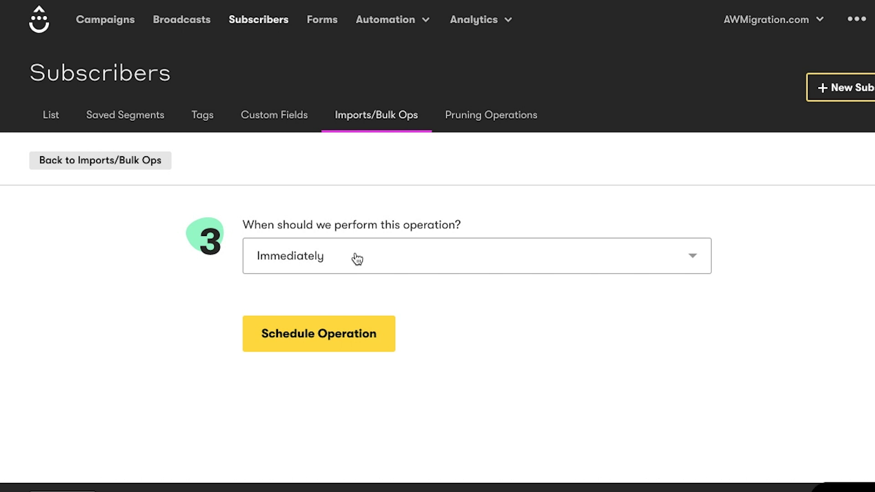
{"action": "left_click", "coordinate": [358, 259]}
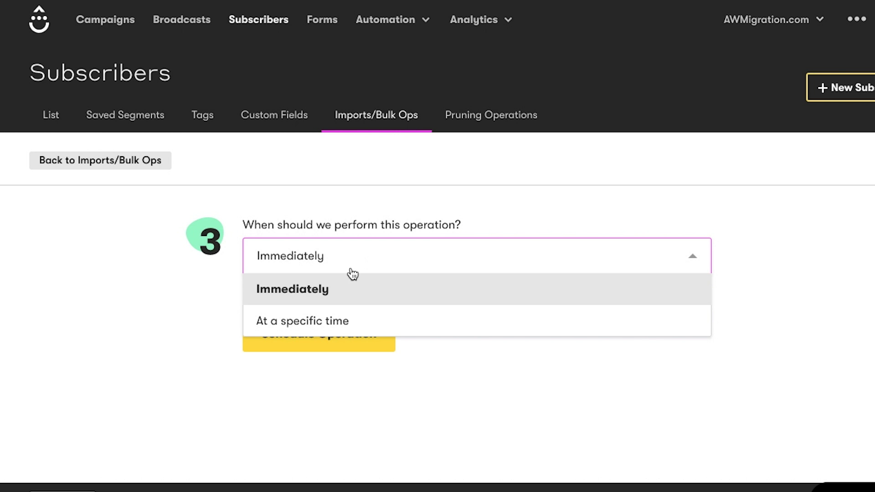
{"action": "left_click", "coordinate": [338, 296]}
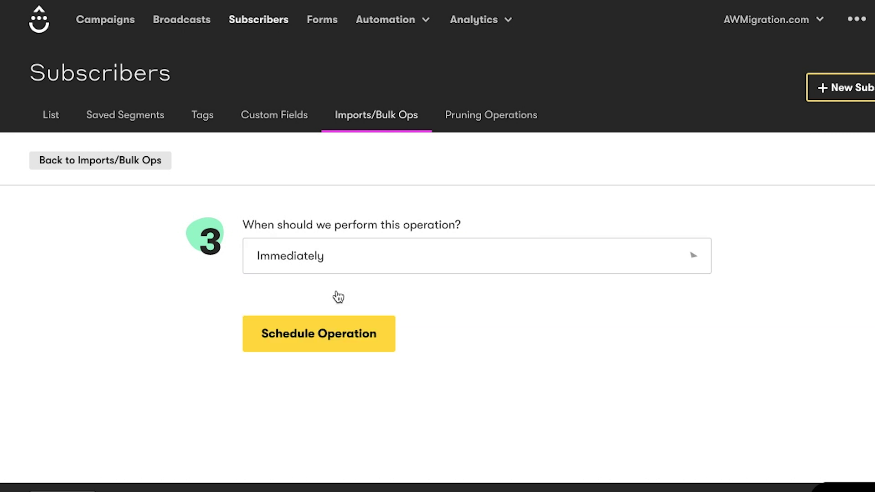
{"action": "left_click", "coordinate": [331, 337]}
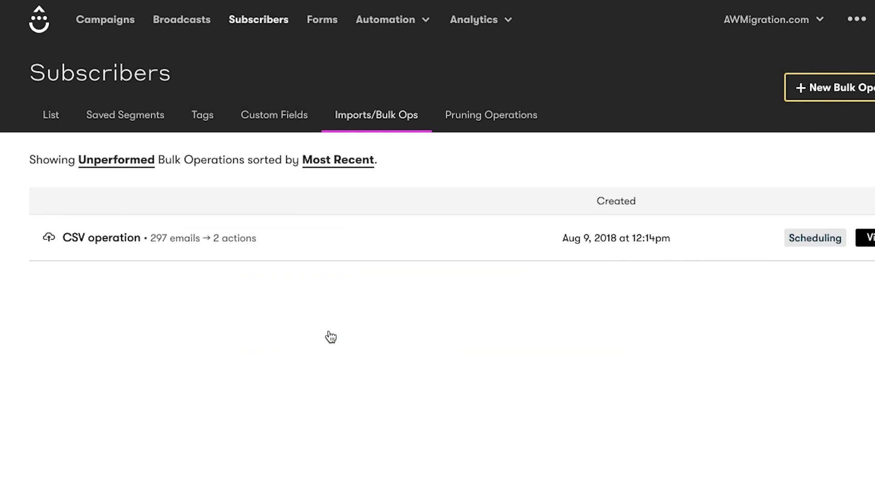